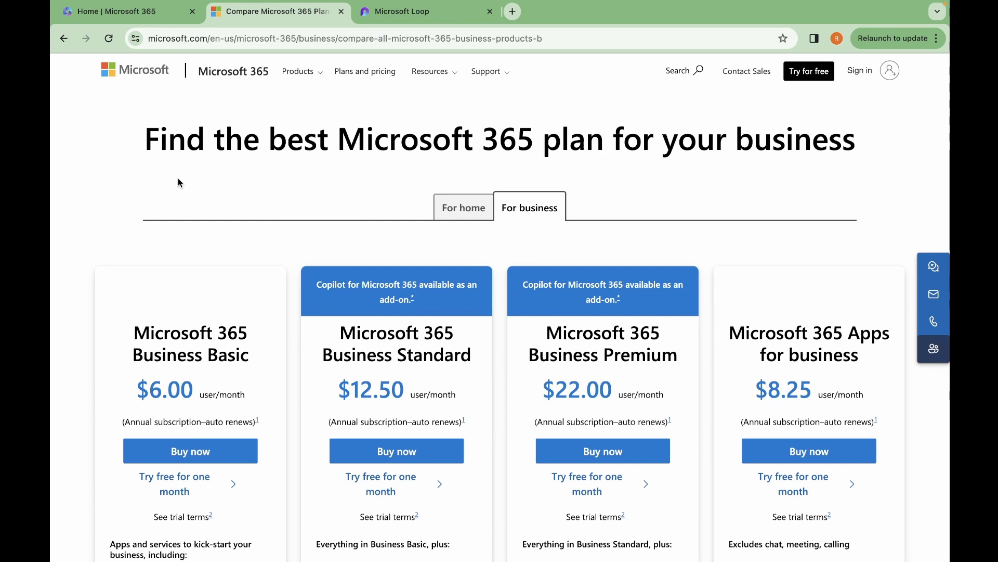
- Find Loop among the Microsoft 365 apps and get started with it from the Loop website
click(145, 13)
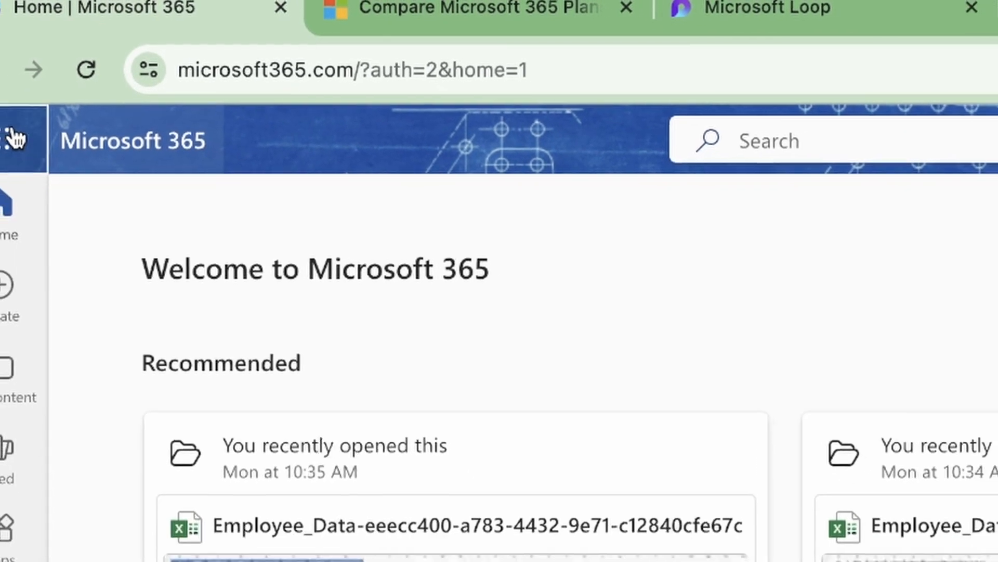
click(2, 148)
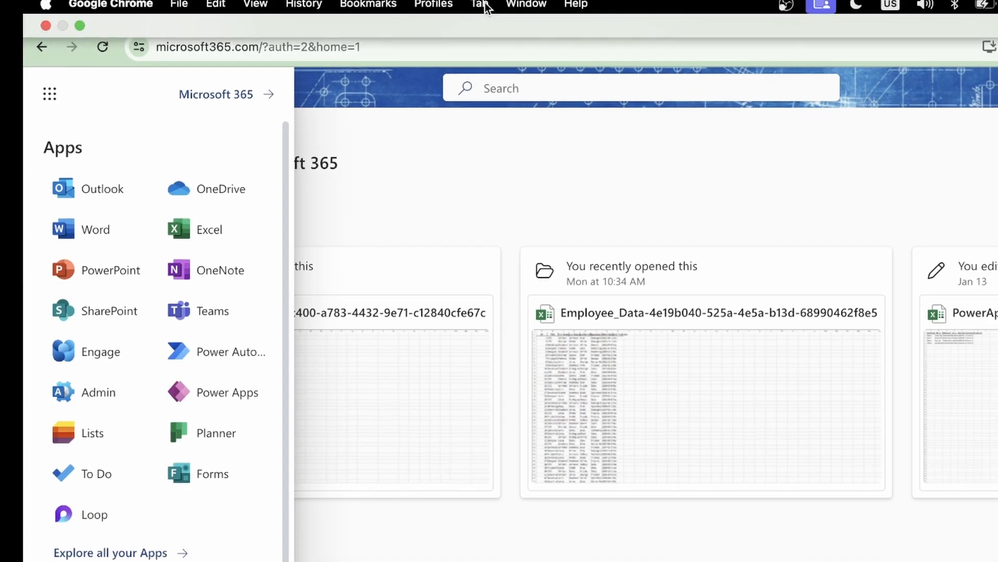
click(483, 7)
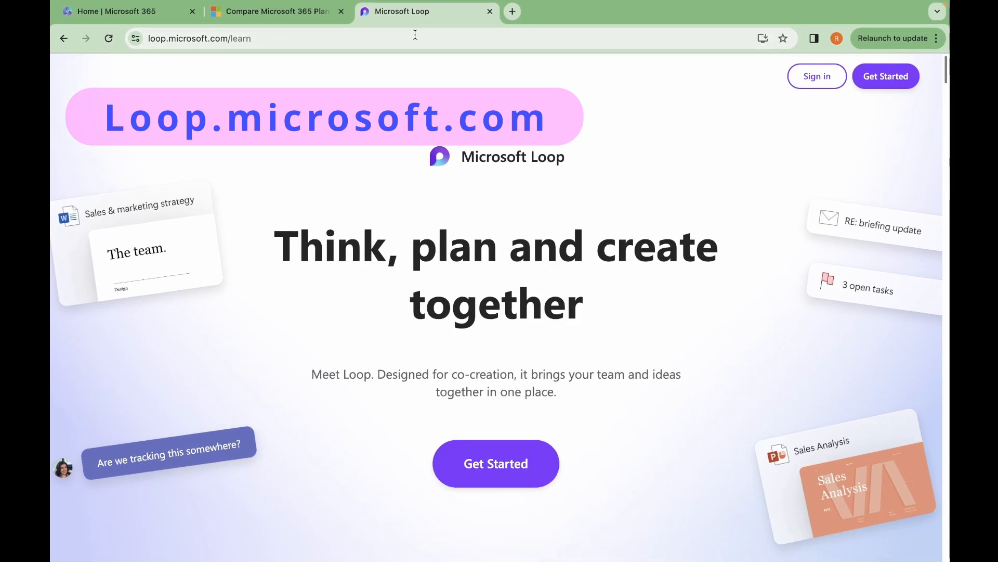
click(500, 471)
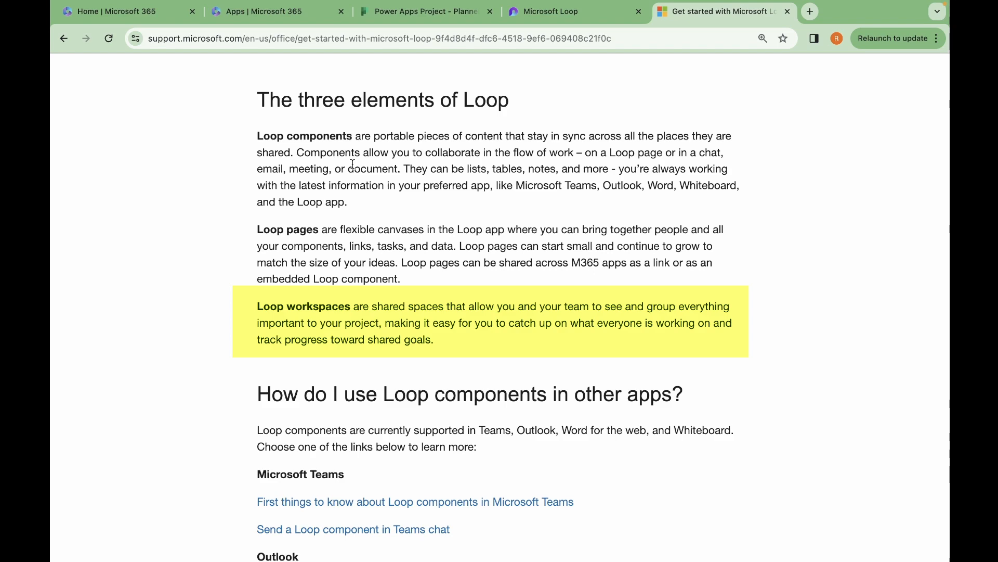
key(ctrl+shift+Tab)
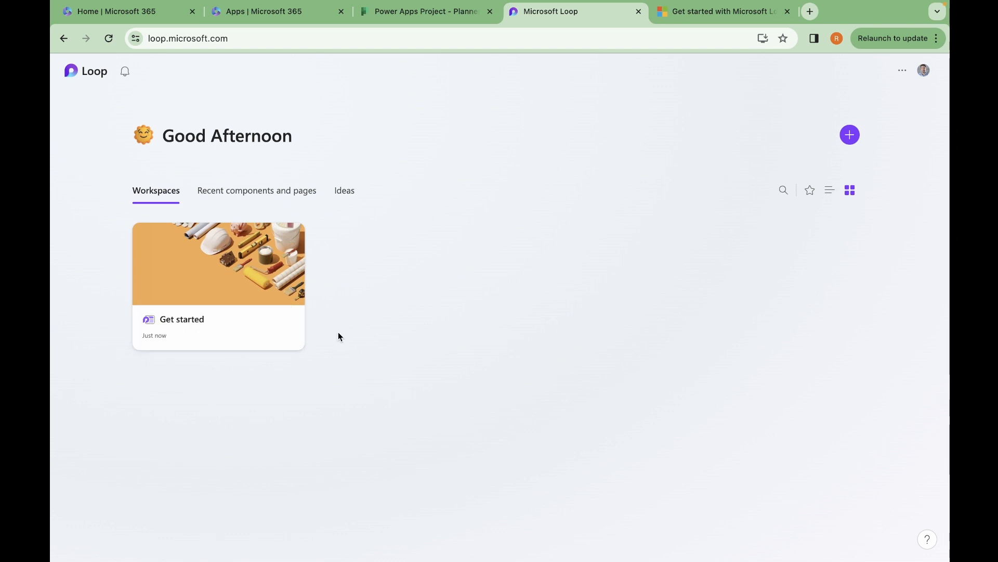
- Delete the Get started workspace from the Loop home page
click(290, 240)
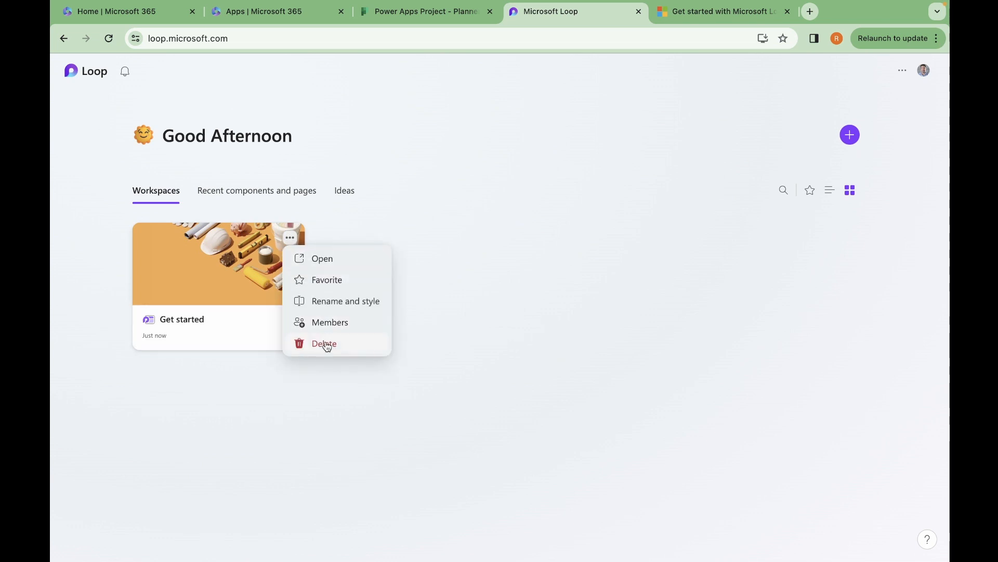
click(325, 343)
click(564, 339)
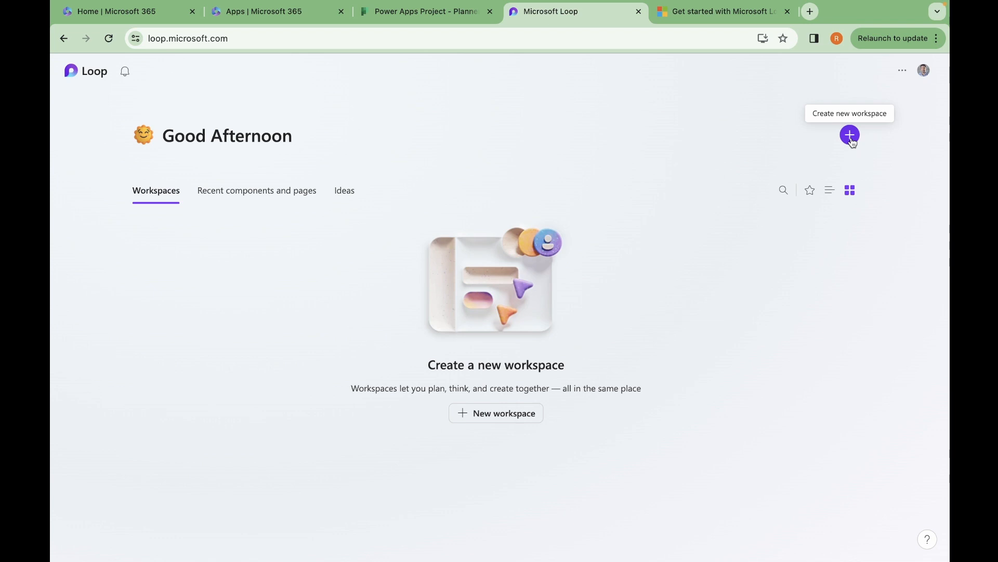
- Create a new workspace titled "Power Apps Project"
click(520, 419)
click(511, 368)
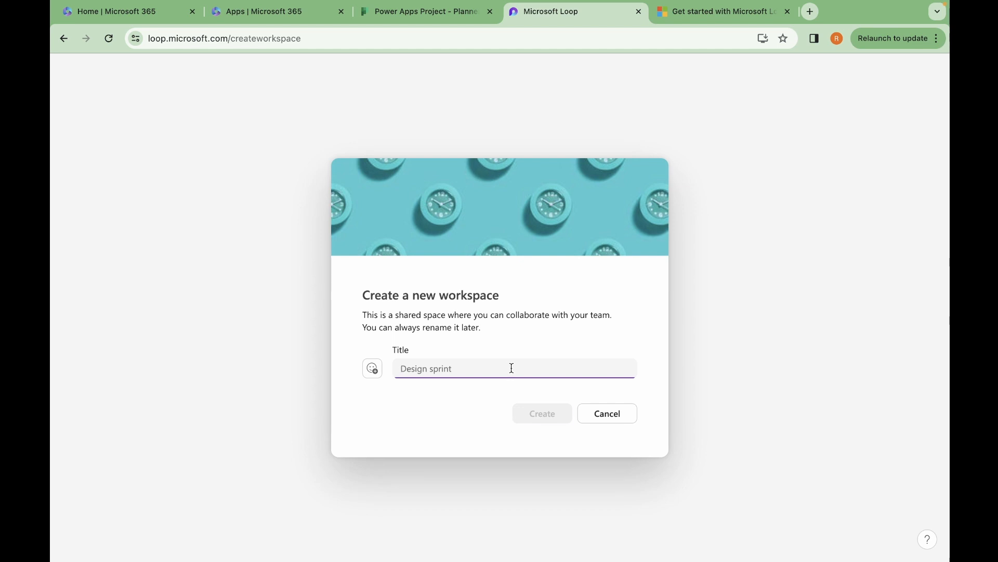
text(Power )
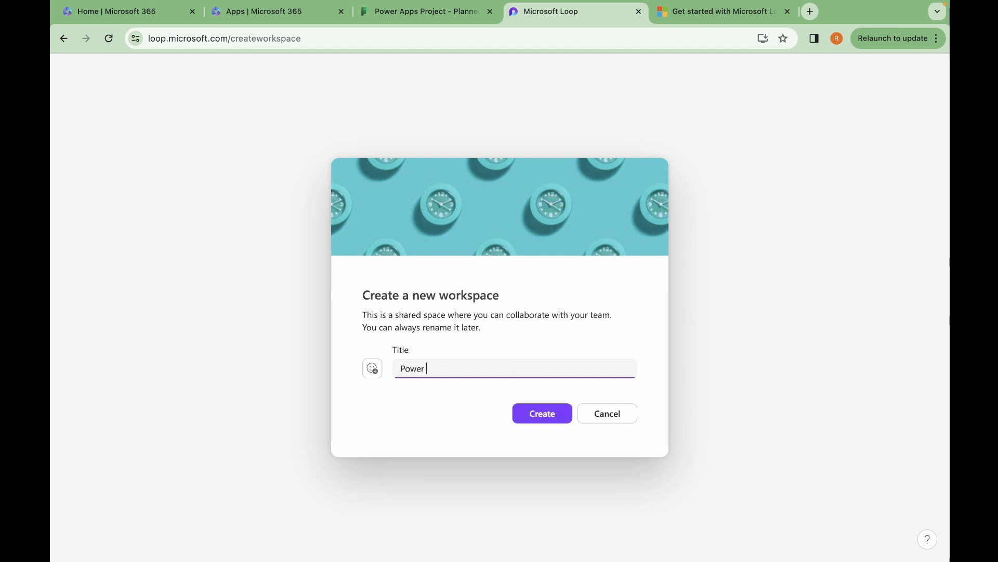
text(Apps Project)
click(541, 413)
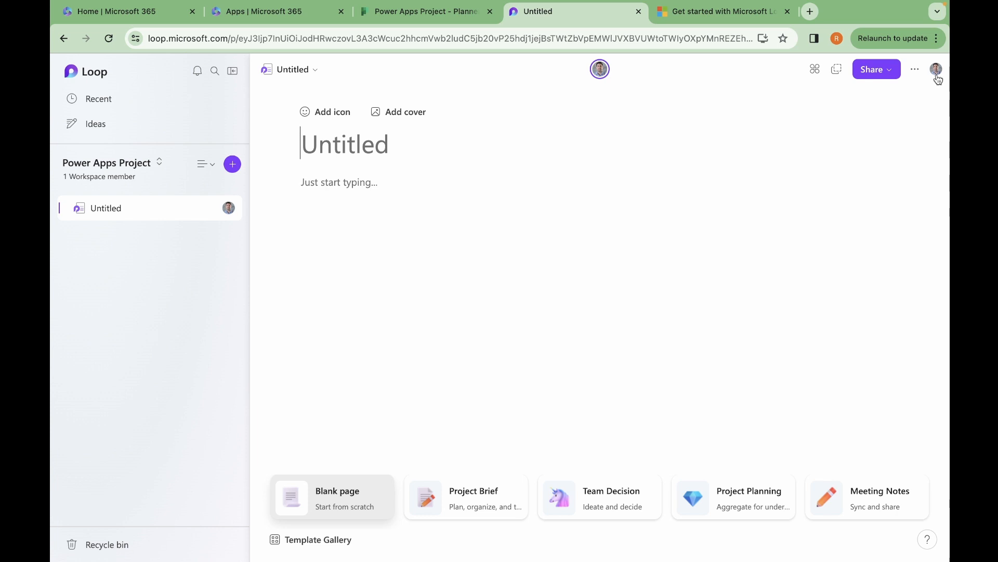
- Review the untitled page's additional options and its sharing choices
click(915, 71)
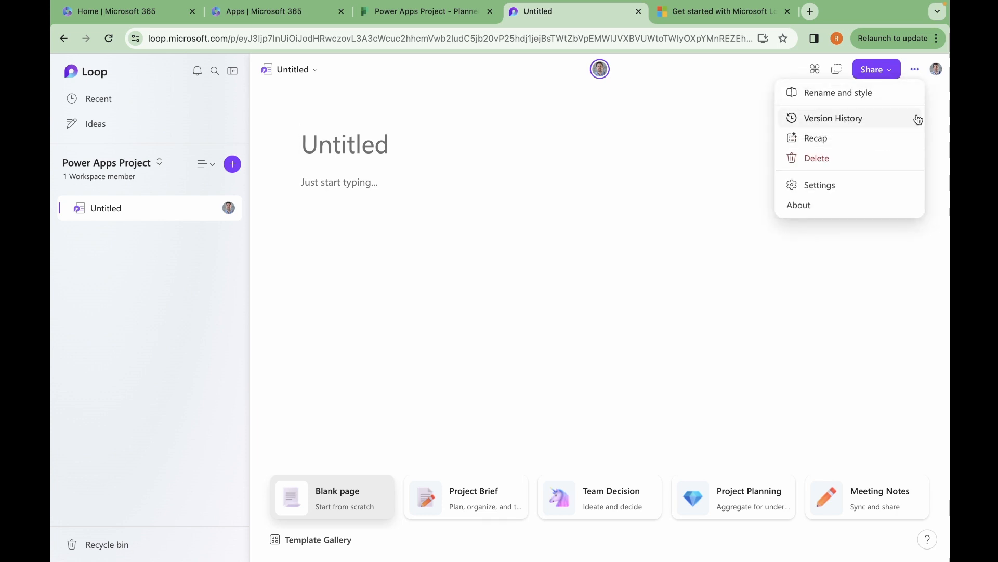
click(907, 93)
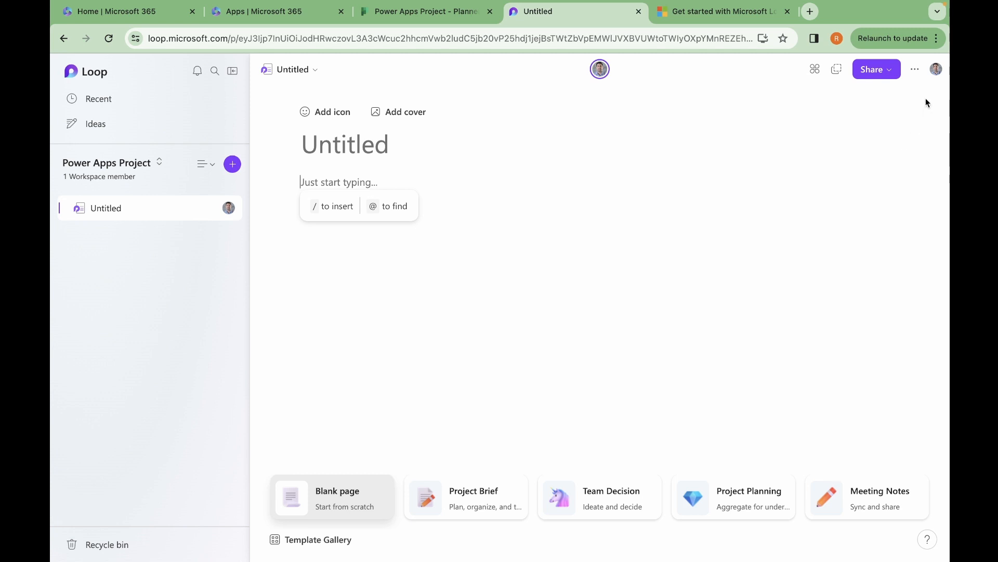
click(890, 72)
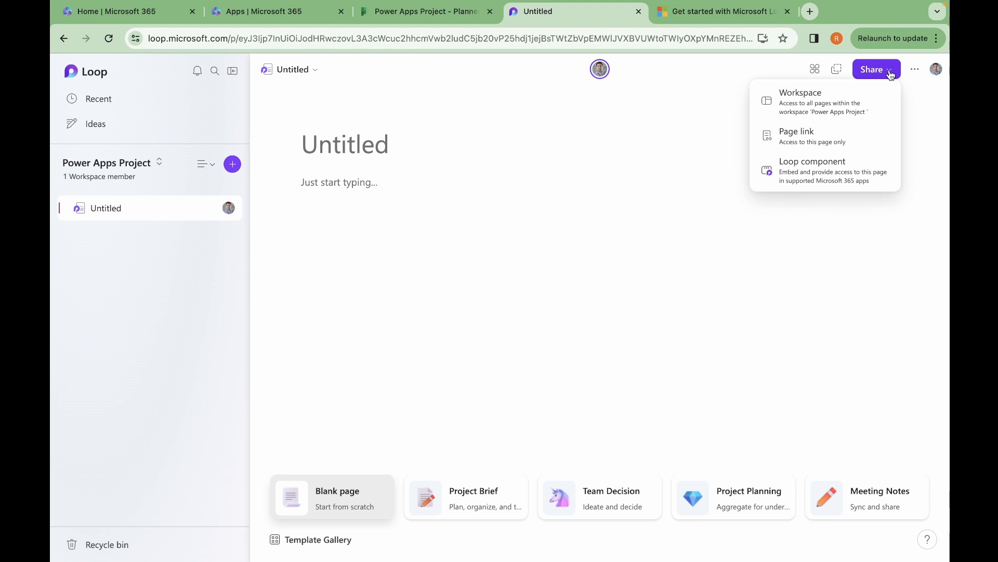
click(171, 276)
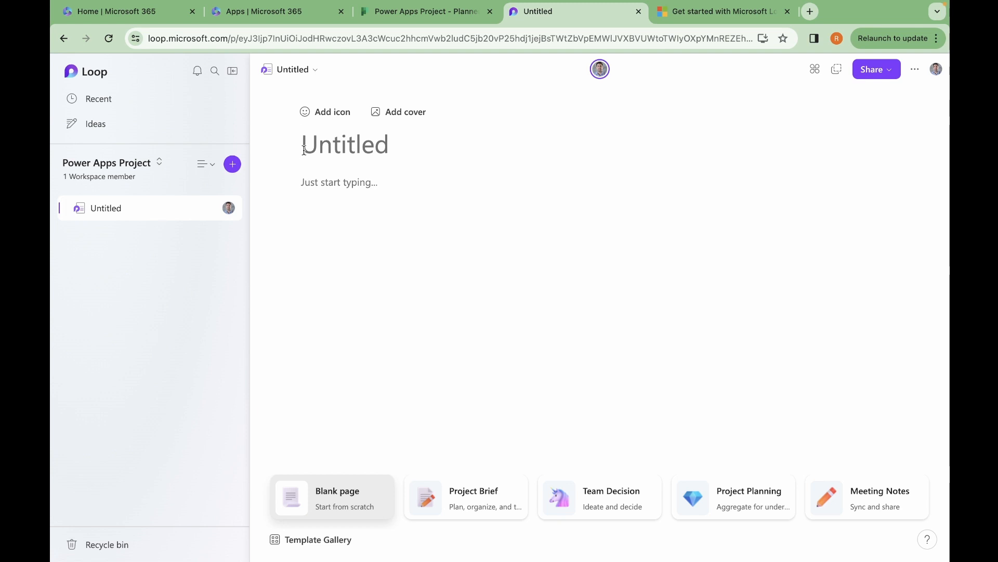
- Title the untitled page "Initiation" and give it the red flag icon
text(Inita)
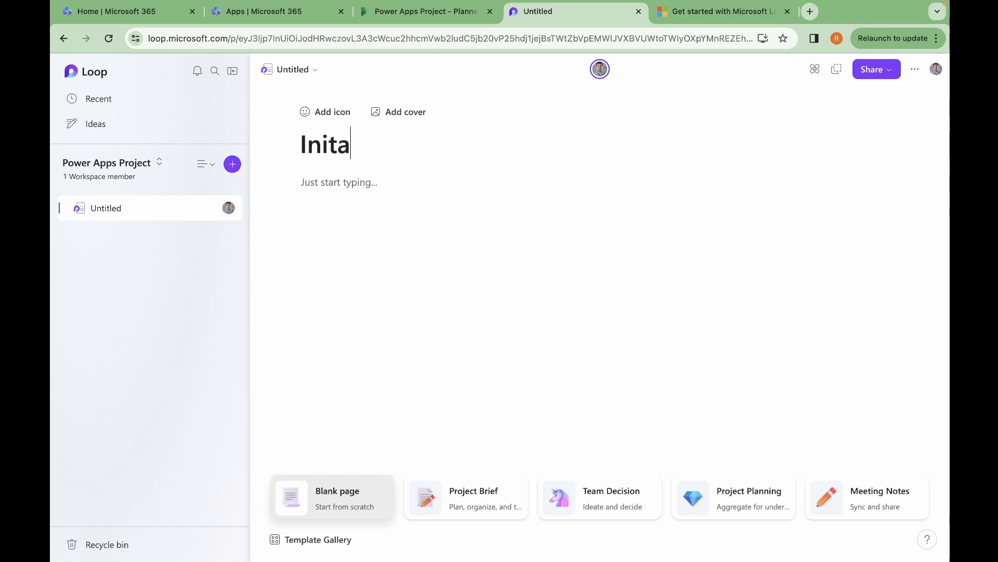
key(BackSpace)
text(iation)
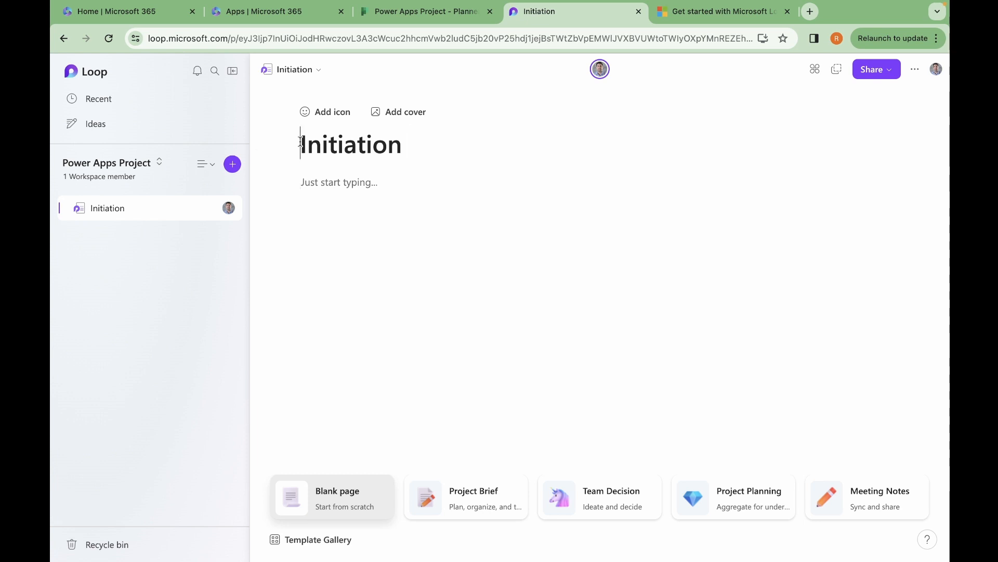
click(316, 117)
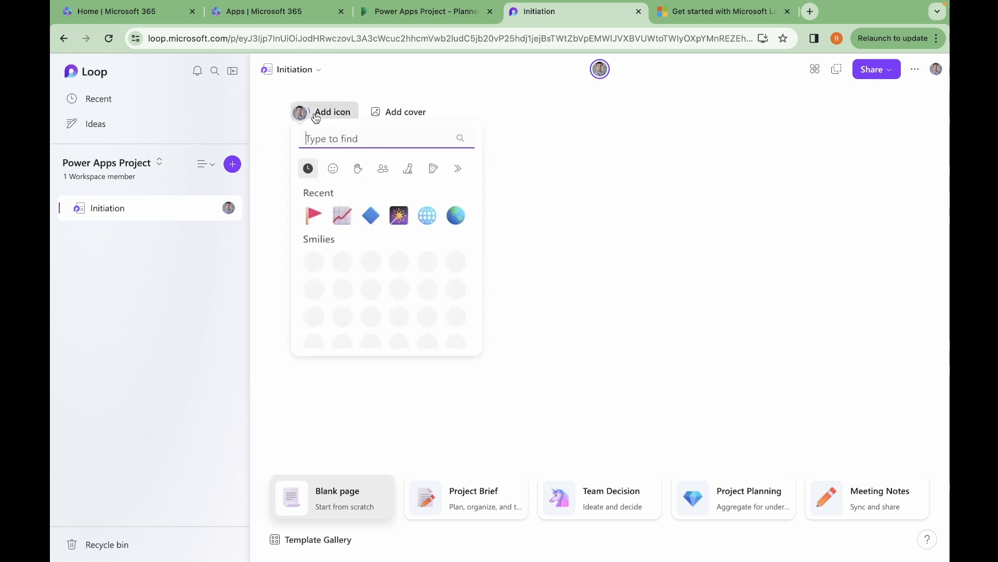
click(316, 218)
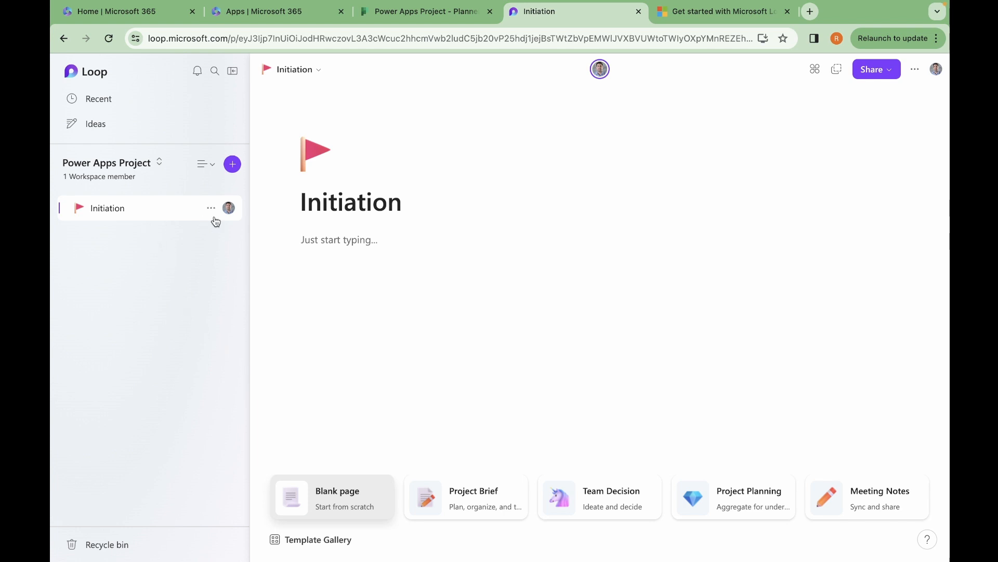
- Add a new page titled "Planning" to the workspace and give it the rising chart icon
click(232, 163)
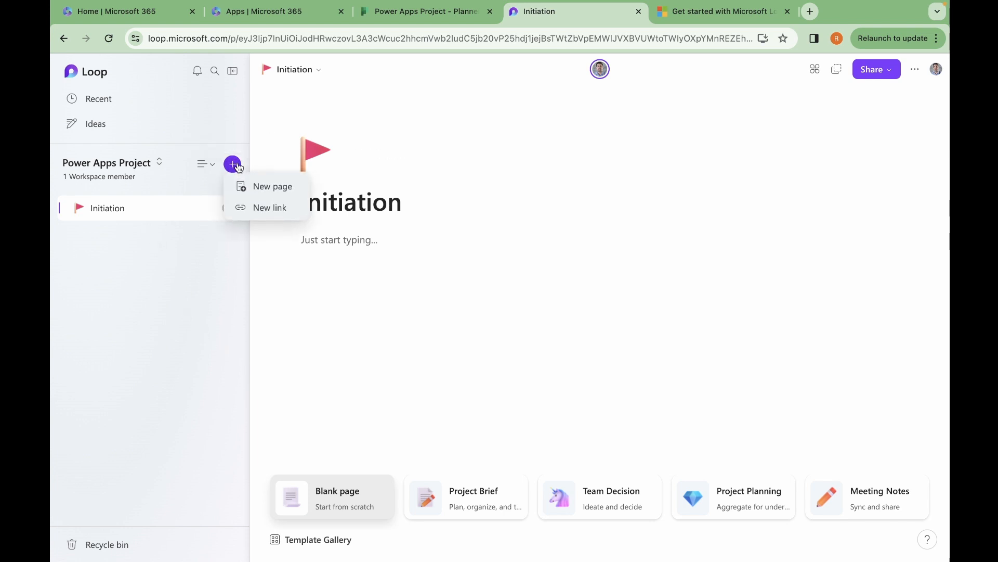
click(257, 192)
text(Planning)
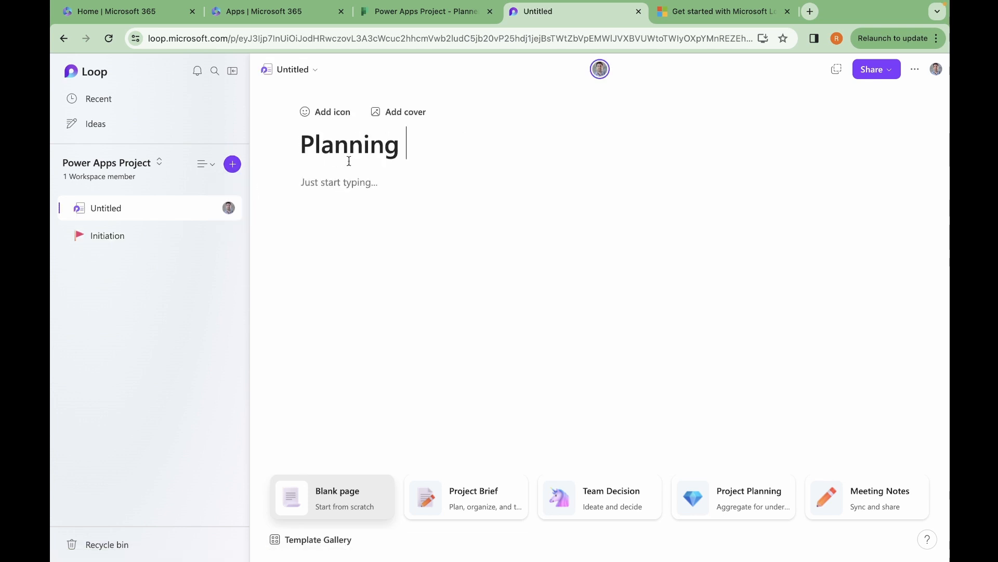
click(329, 121)
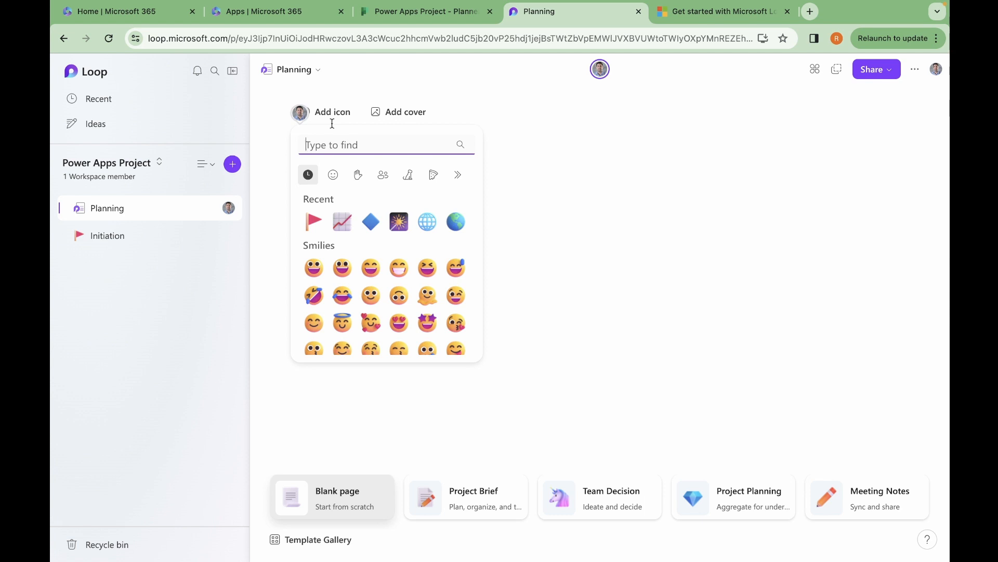
click(342, 222)
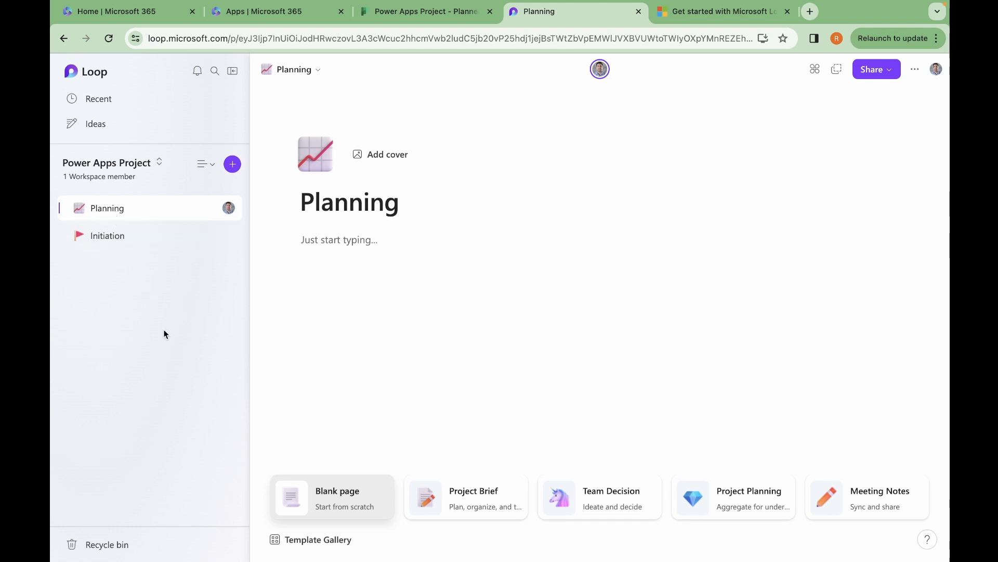
- Add a subpage titled "Project Charter" under the Initiation page
click(115, 240)
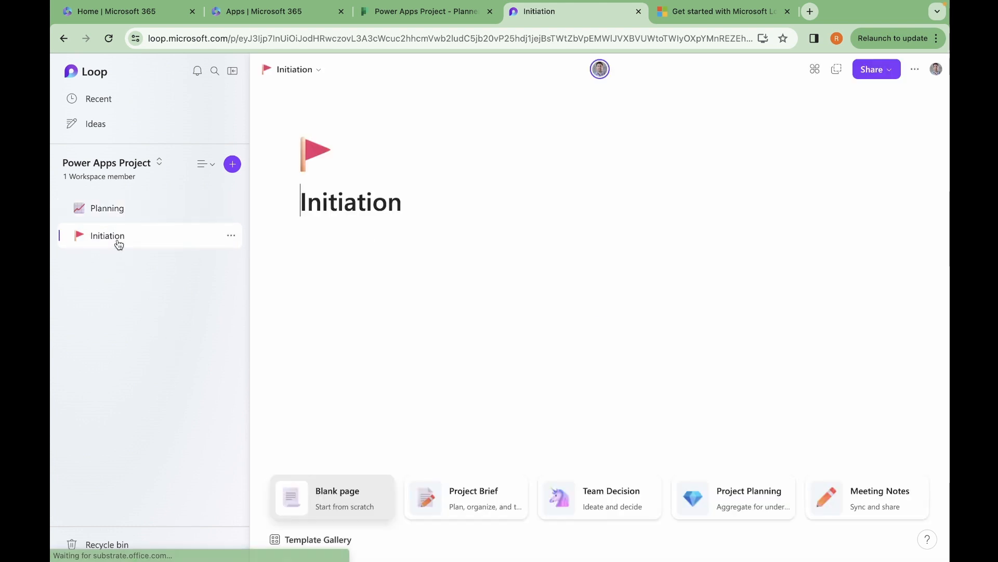
click(211, 236)
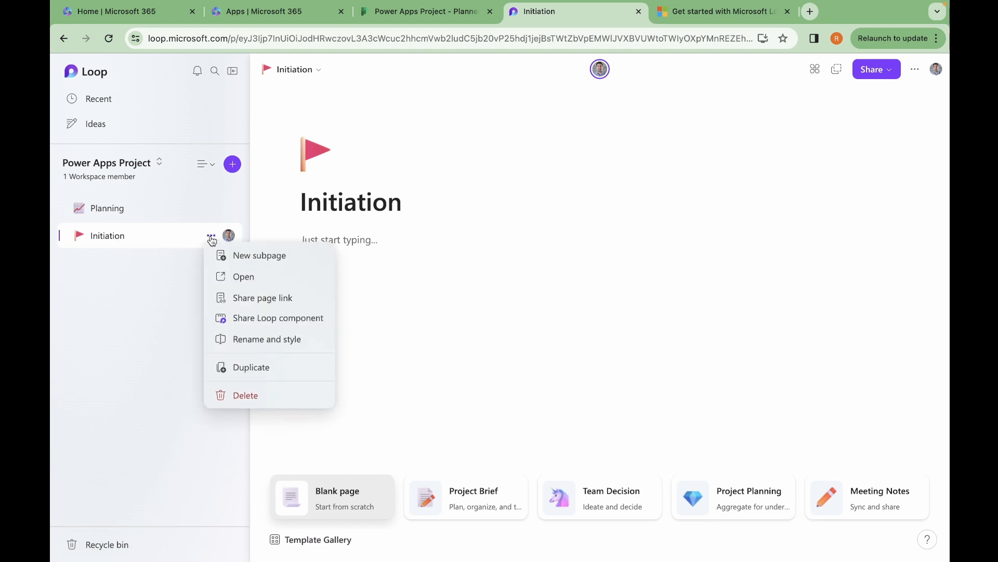
click(258, 257)
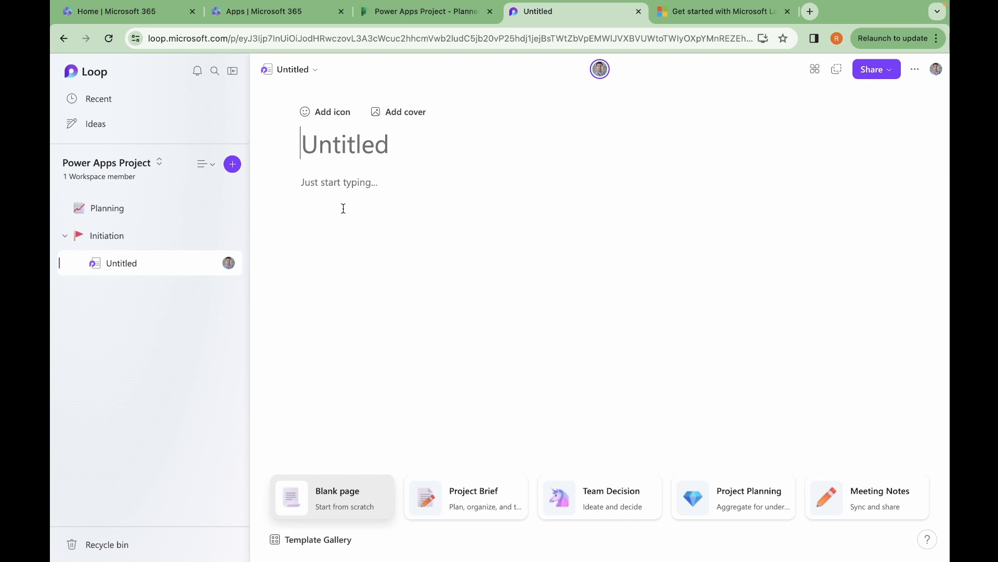
text(Project )
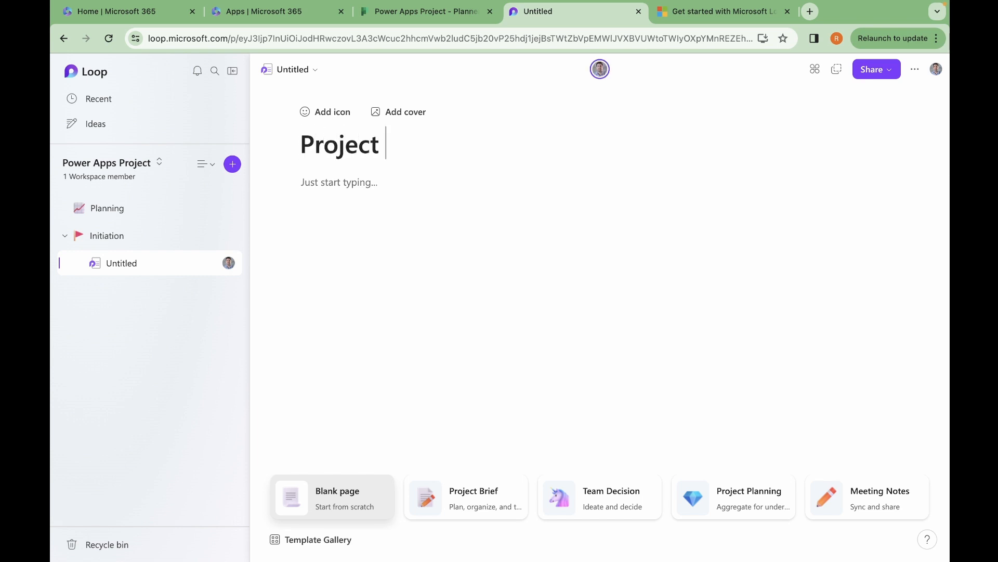
text(Charter)
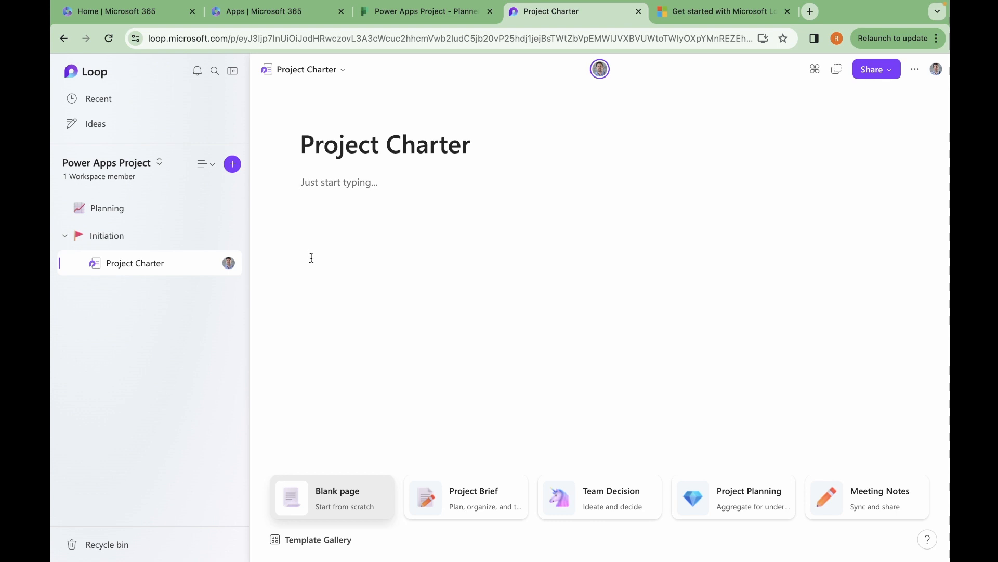
- Browse the template gallery and examine the Project Brief template's overview, goals and team members sections
click(318, 545)
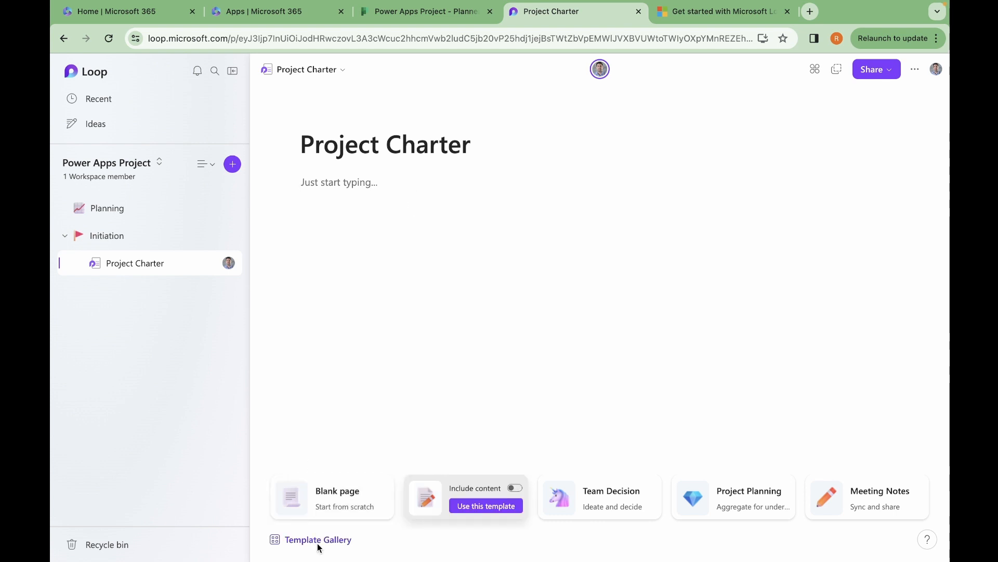
click(317, 541)
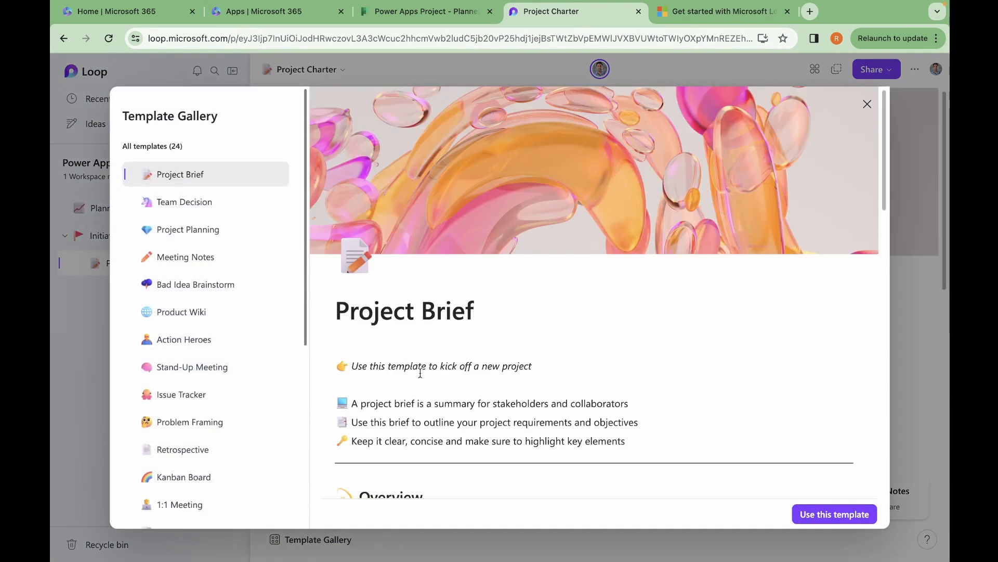
scroll(215, 313, down, 3)
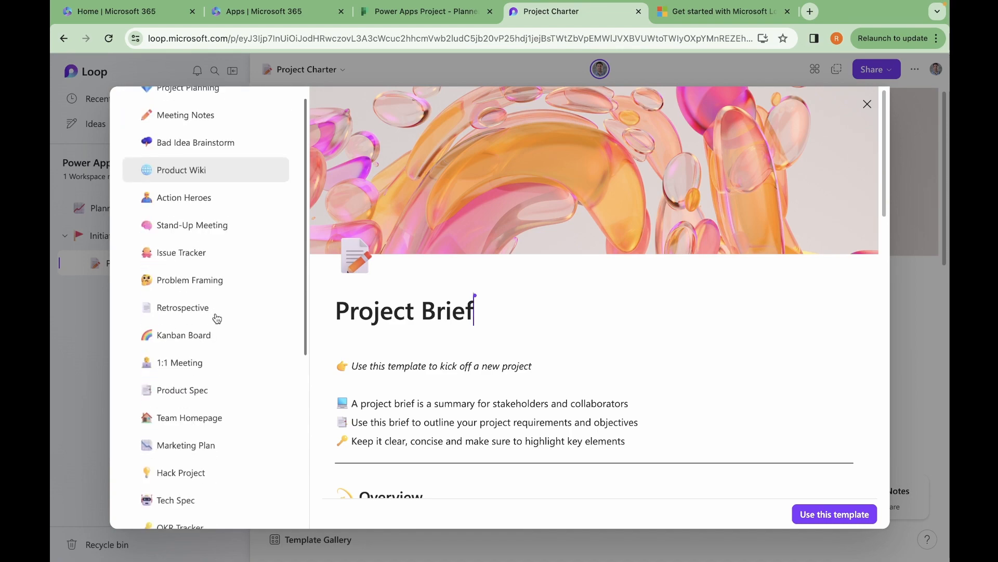
scroll(217, 318, down, 2)
scroll(359, 364, down, 3)
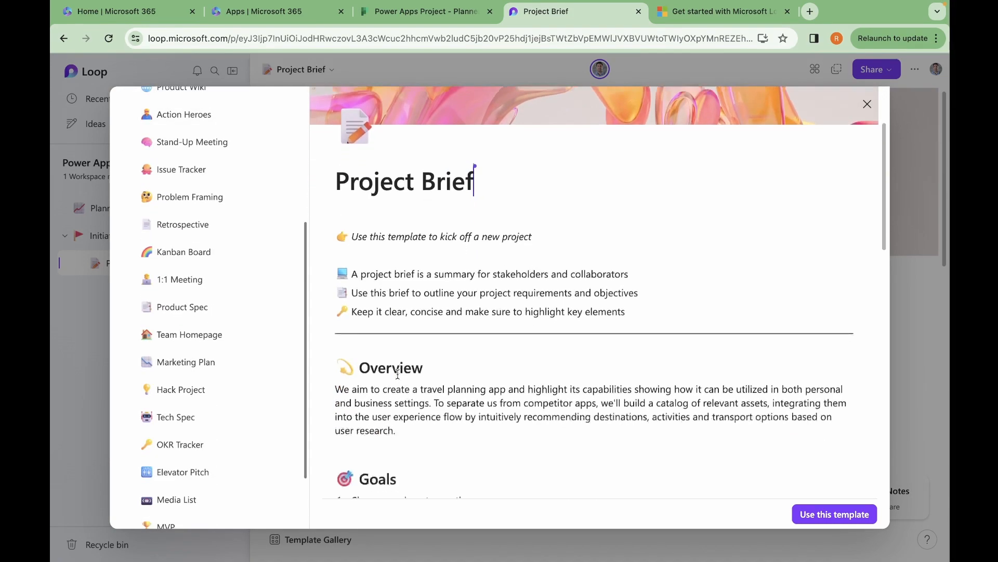
scroll(397, 373, down, 2)
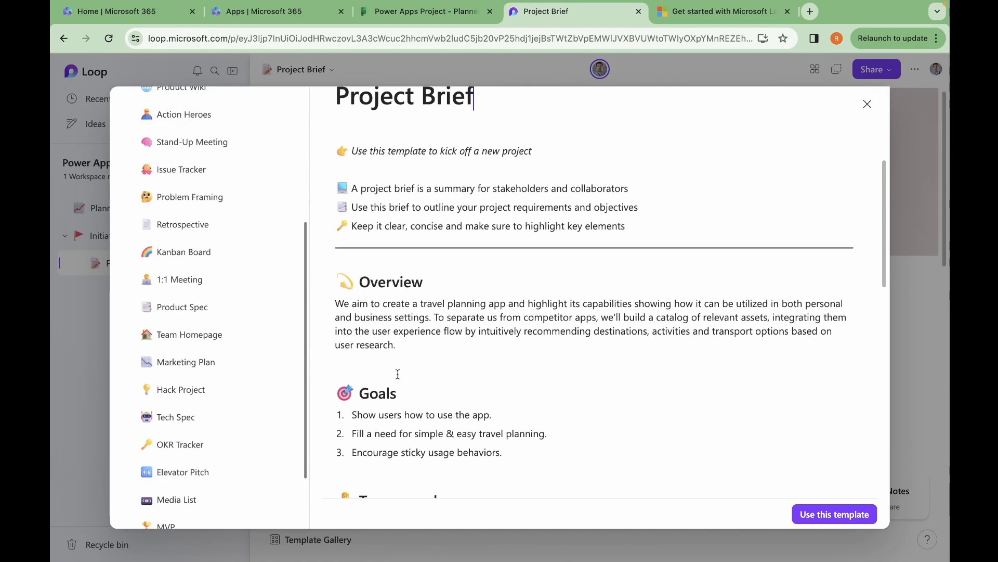
scroll(397, 374, down, 3)
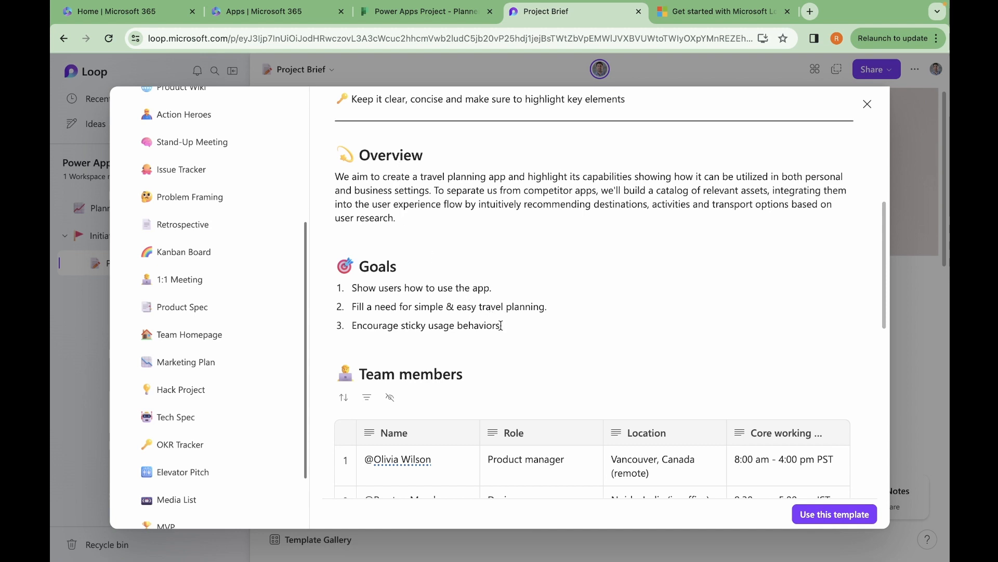
scroll(499, 328, down, 2)
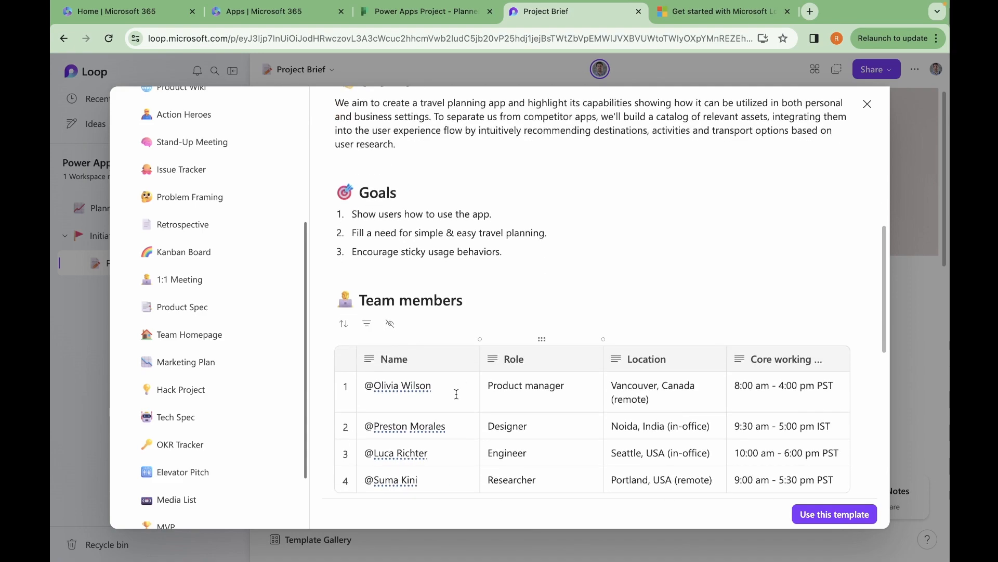
click(867, 104)
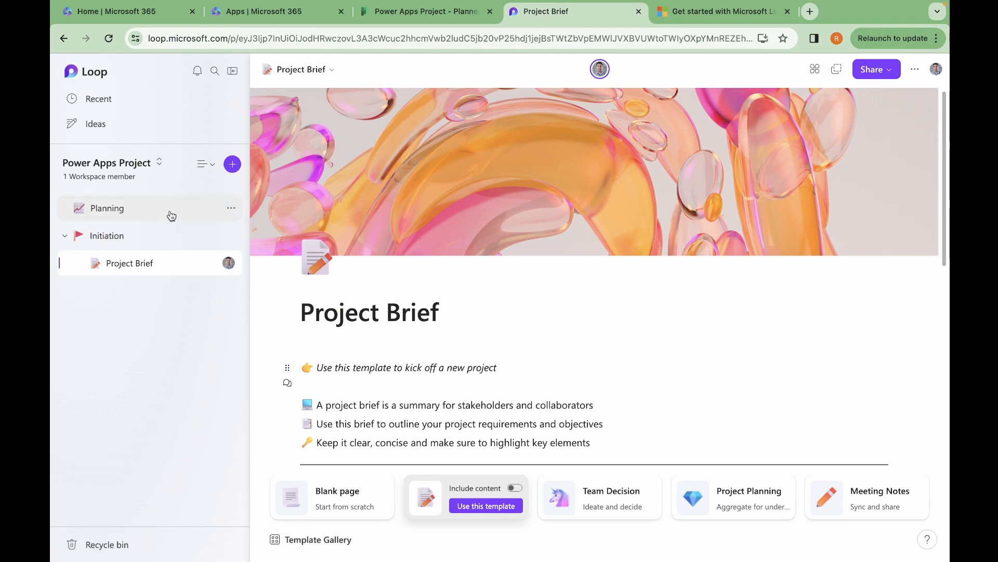
- On the Planning page, review the insertable components and insert a table with Work item, Responsible, Accountable, Consulted and Informed columns
click(150, 208)
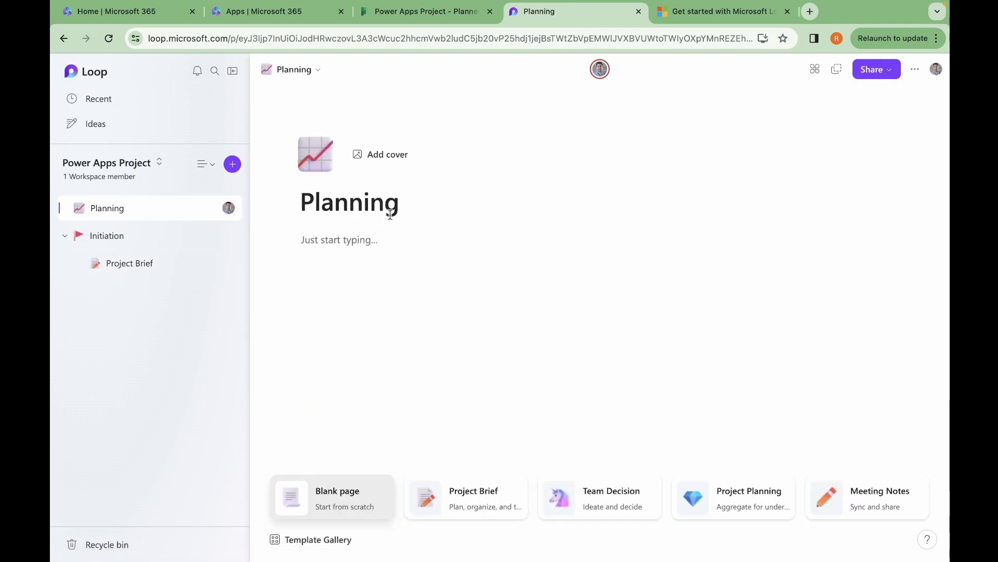
click(356, 238)
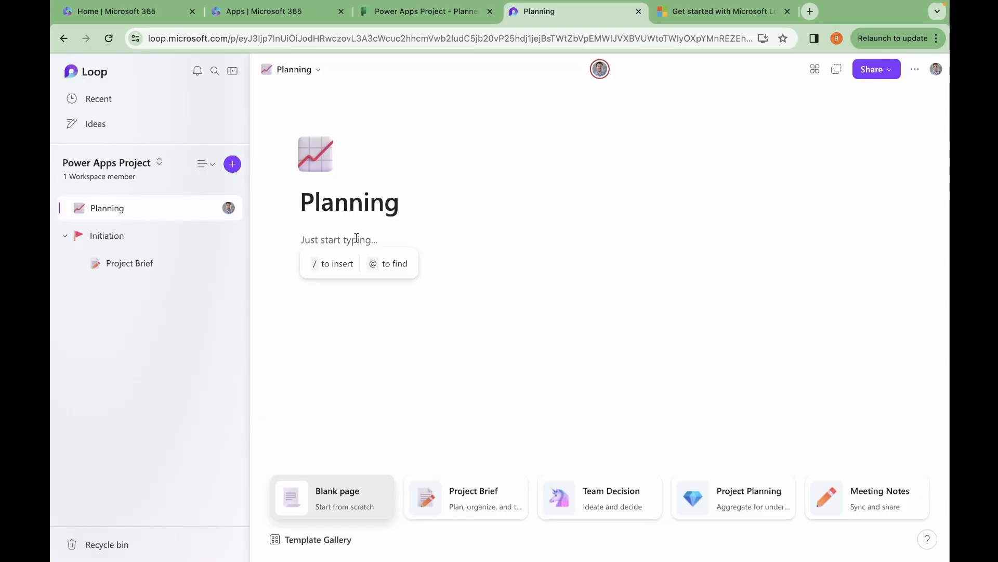
text(/)
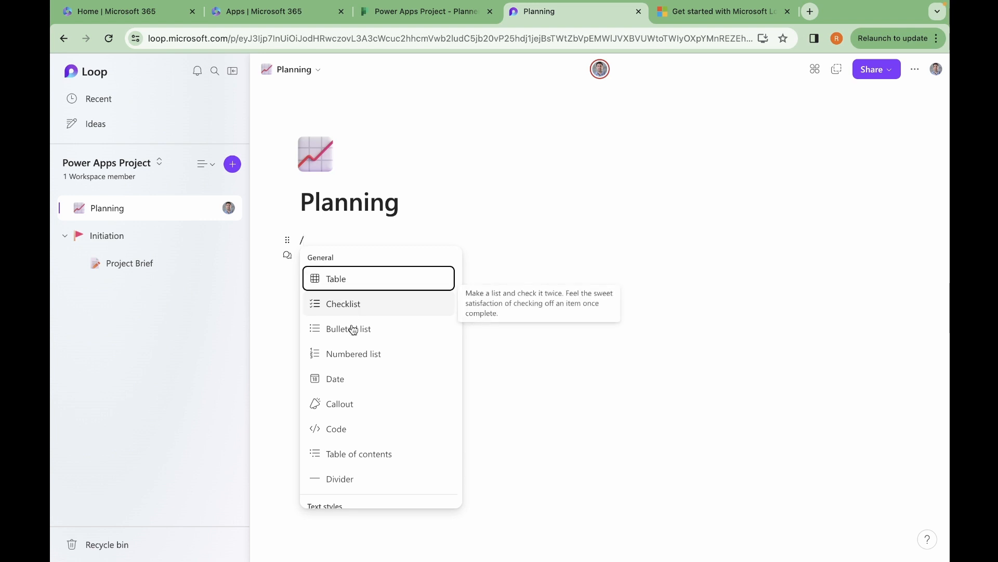
scroll(356, 396, down, 1)
scroll(356, 396, down, 5)
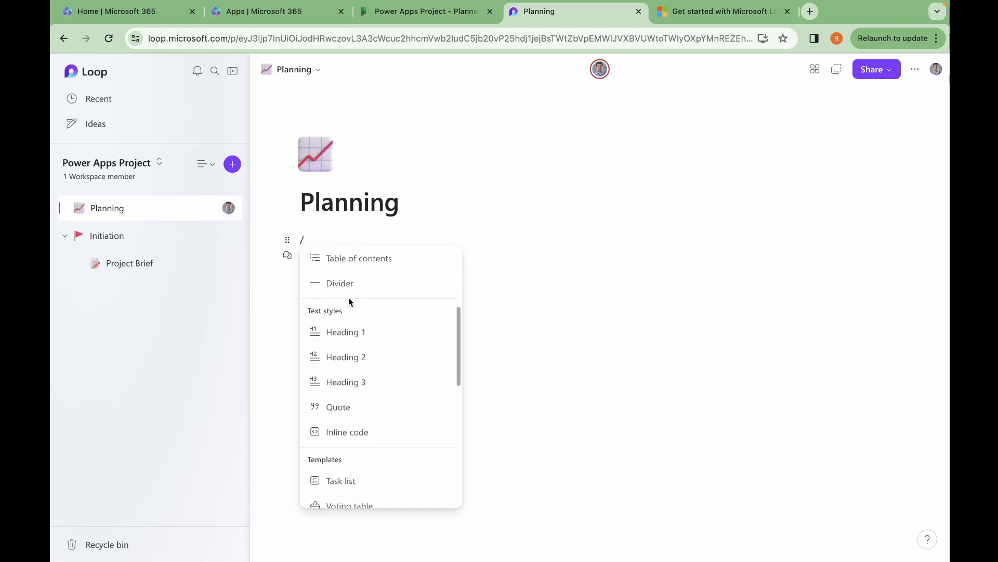
scroll(367, 413, down, 3)
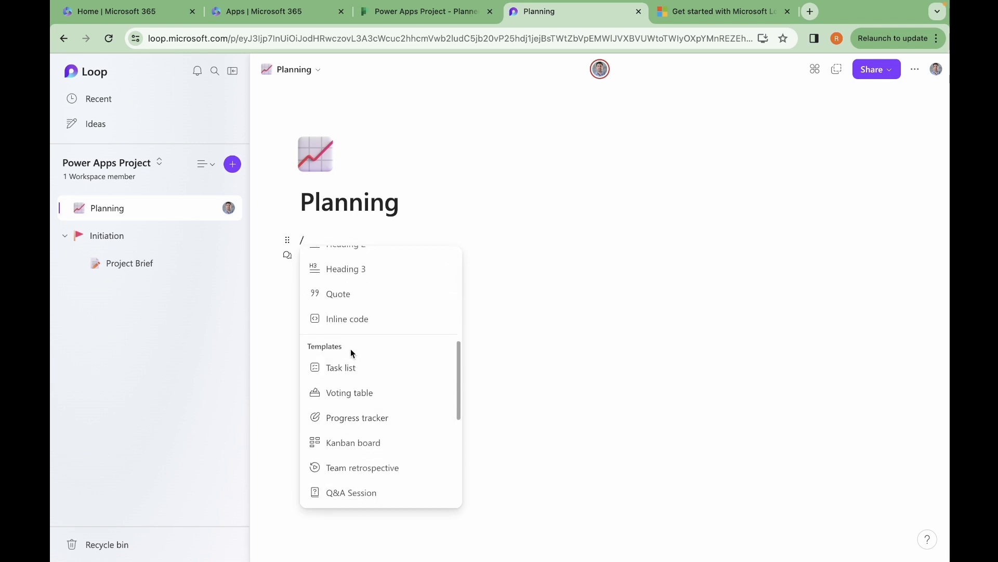
scroll(383, 392, down, 4)
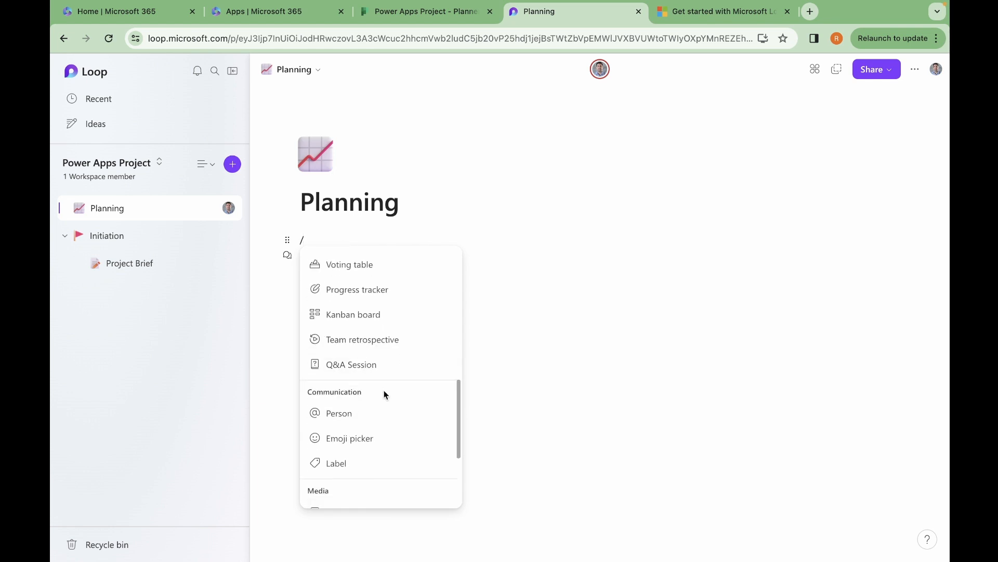
scroll(385, 395, down, 4)
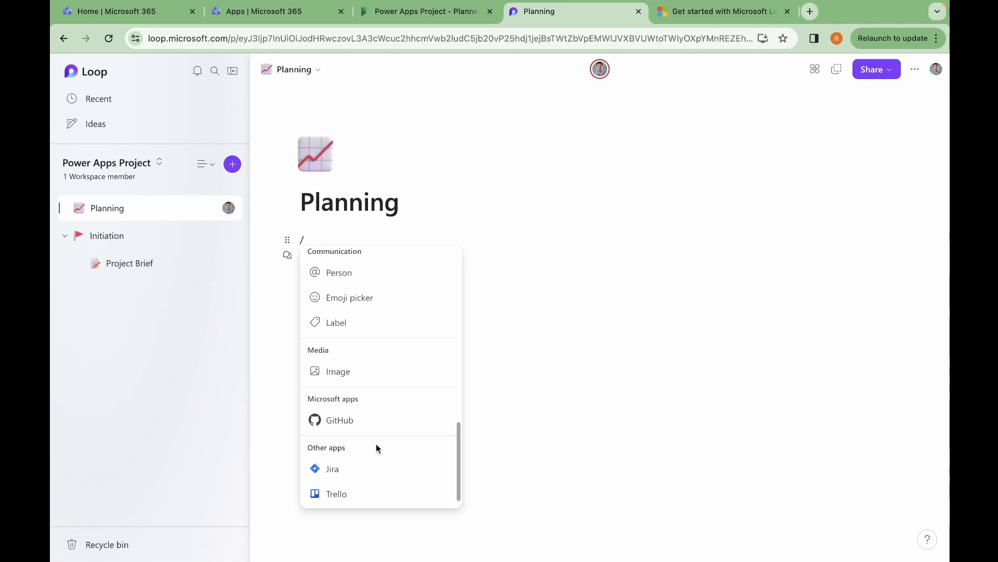
scroll(377, 448, up, 11)
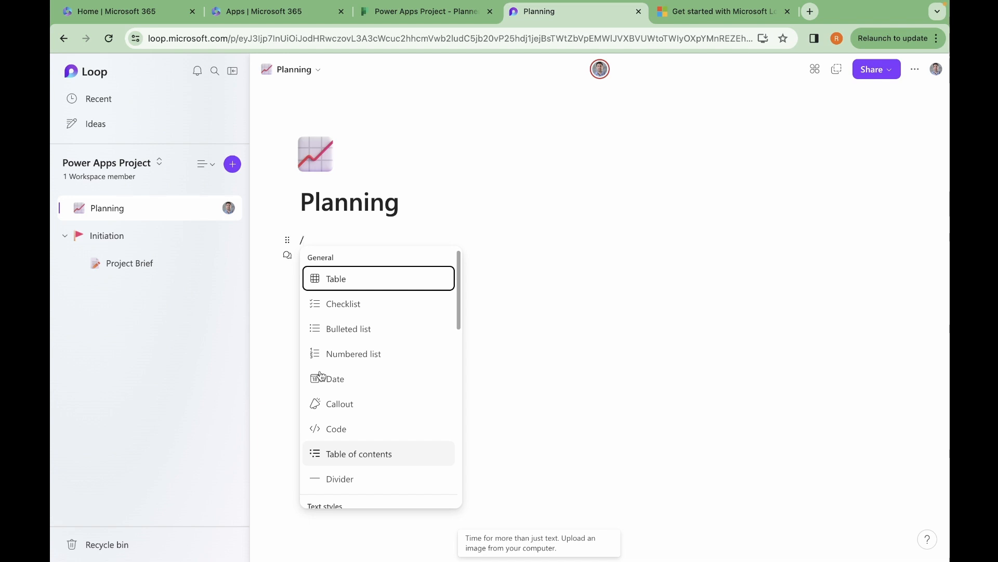
click(364, 281)
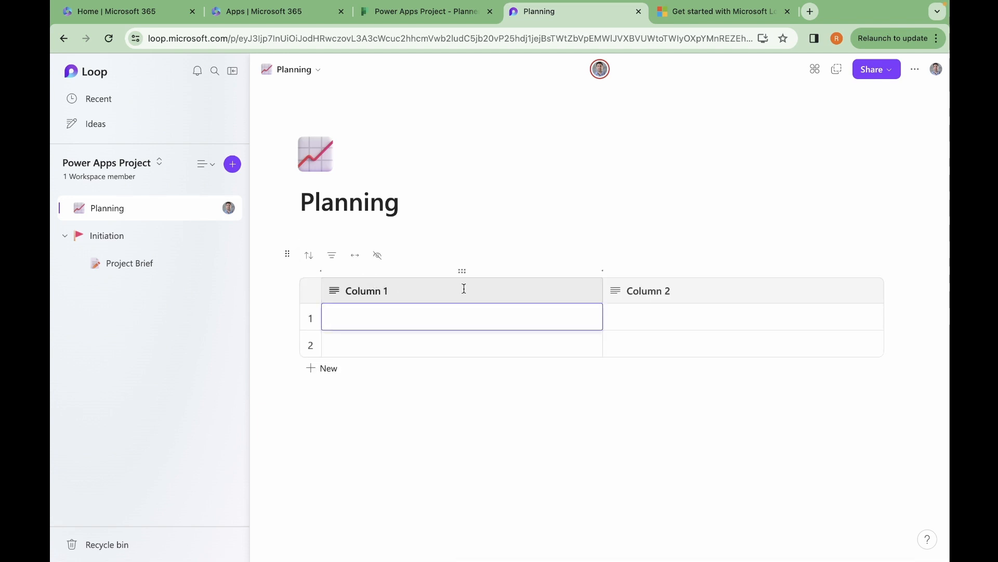
- Export the responsibility table on the Planning page to Excel
click(287, 254)
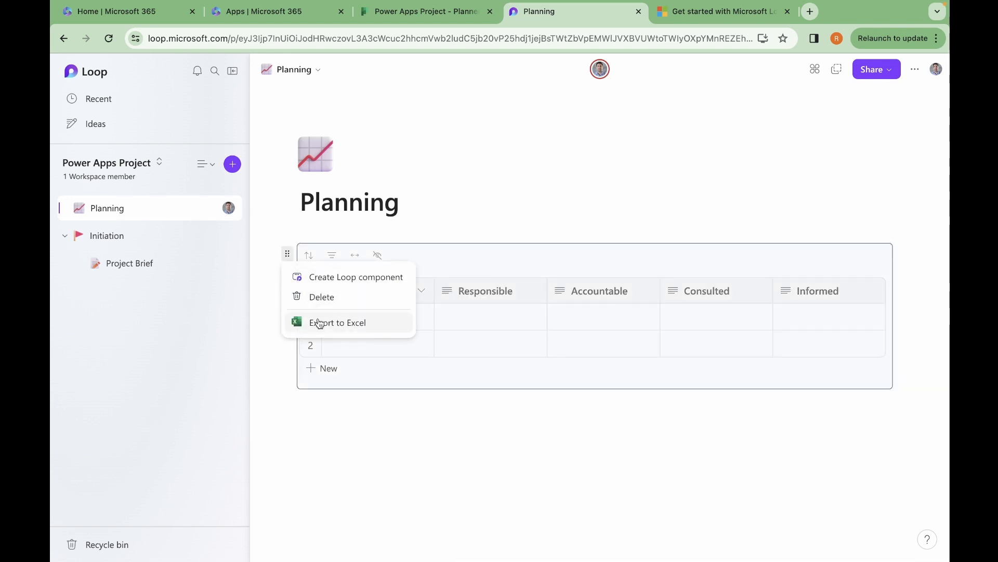
click(319, 323)
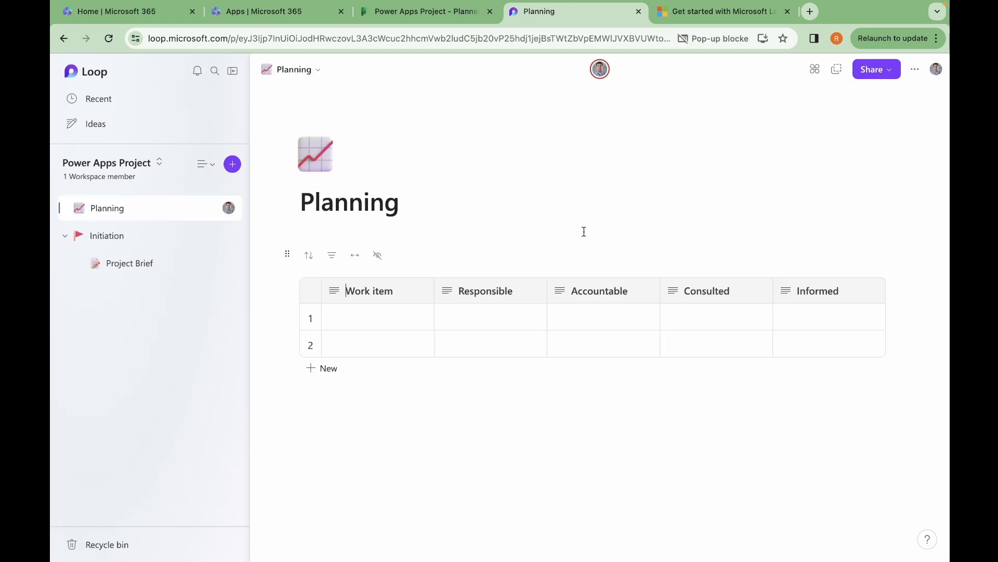
click(486, 483)
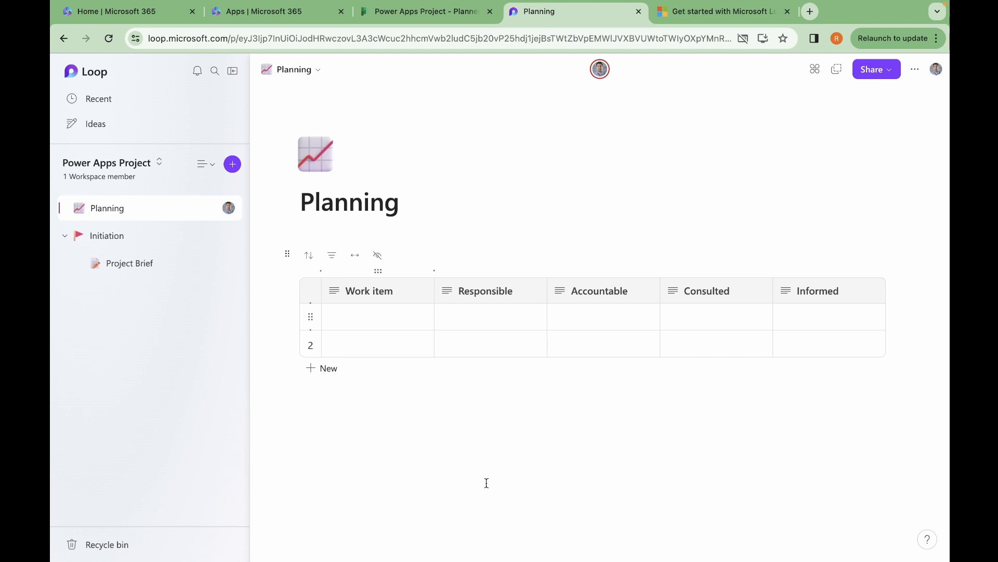
click(328, 398)
- Add a subpage titled "Task Management" under the Planning page
click(211, 208)
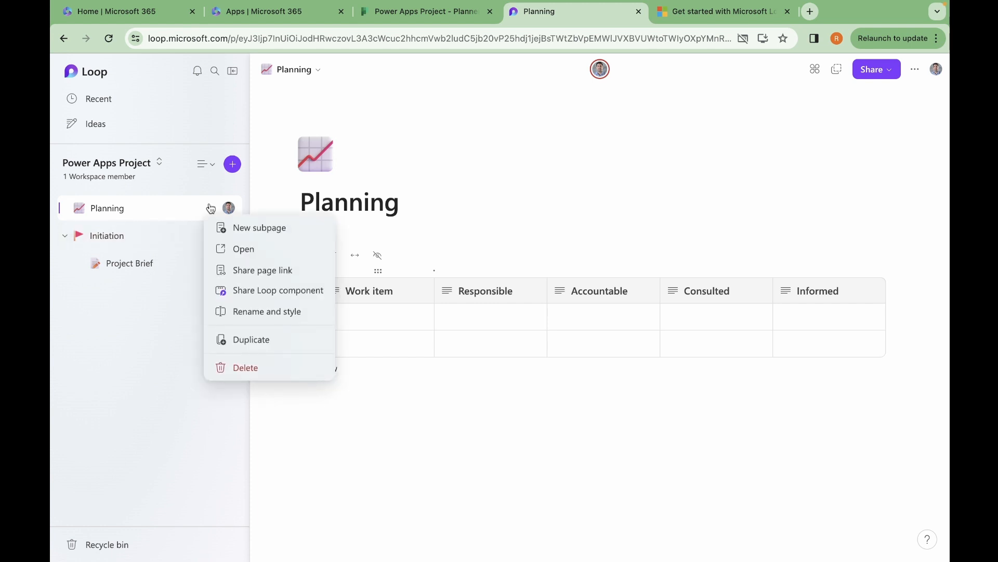
click(245, 227)
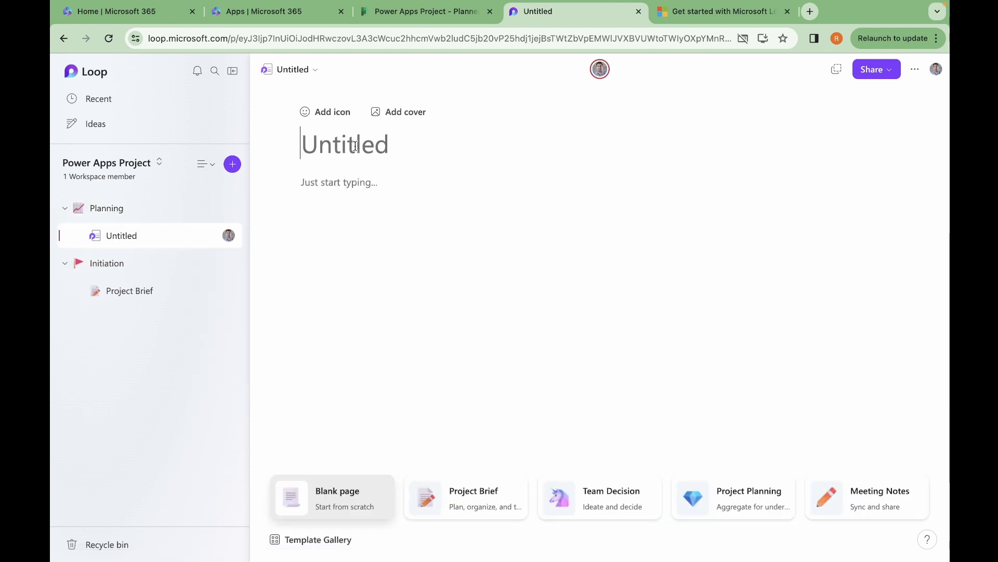
text(Task M)
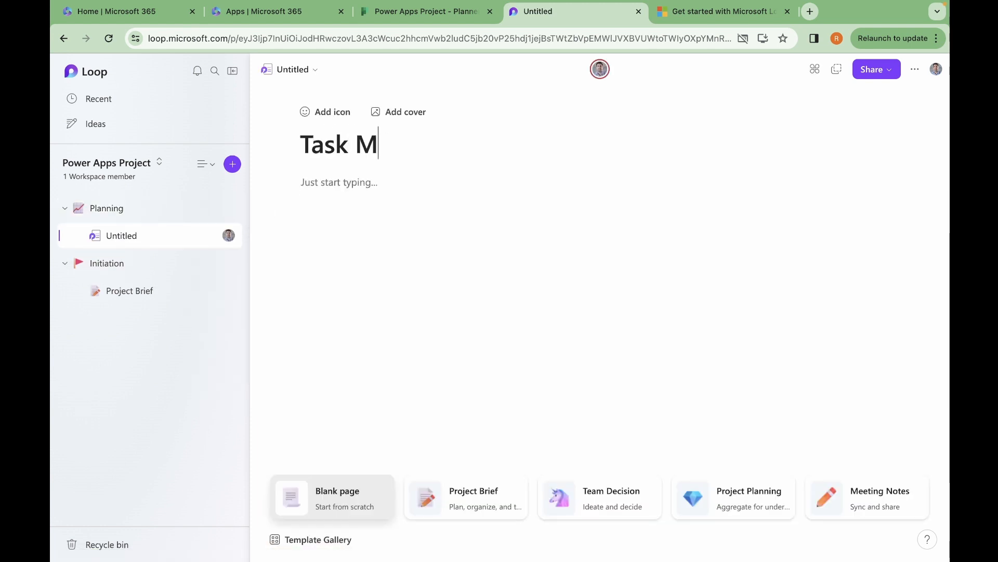
text(anagemne)
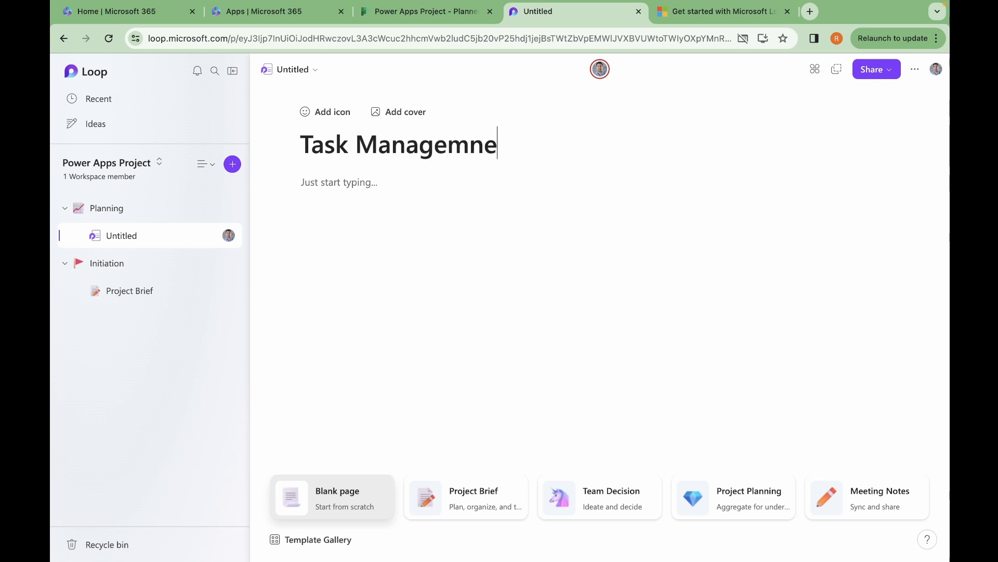
key(BackSpace)
key(BackSpace)
text(ent)
key(Return)
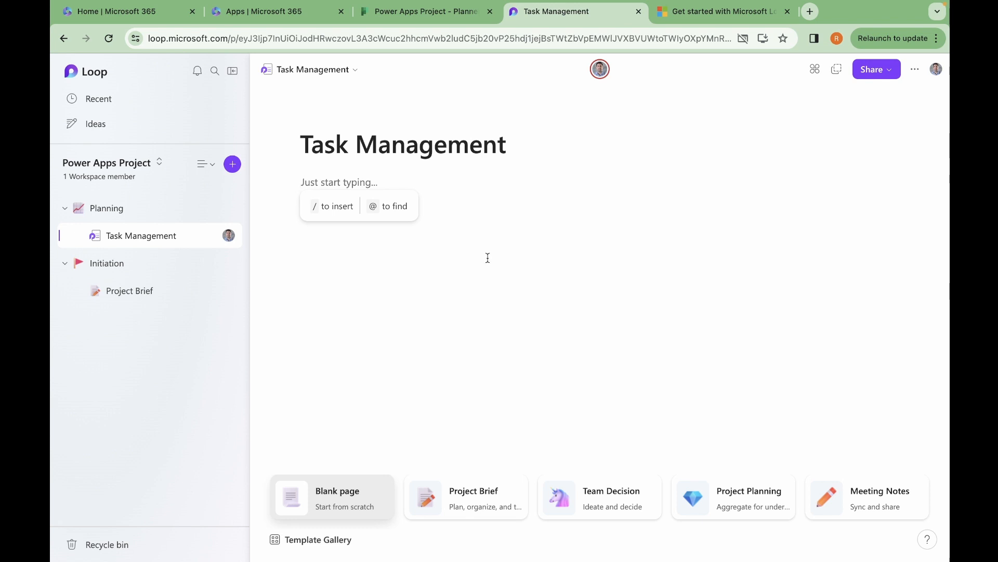
- Copy the link of the Power Apps Project plan in Planner and embed its board in Loop's Task Management page
click(427, 14)
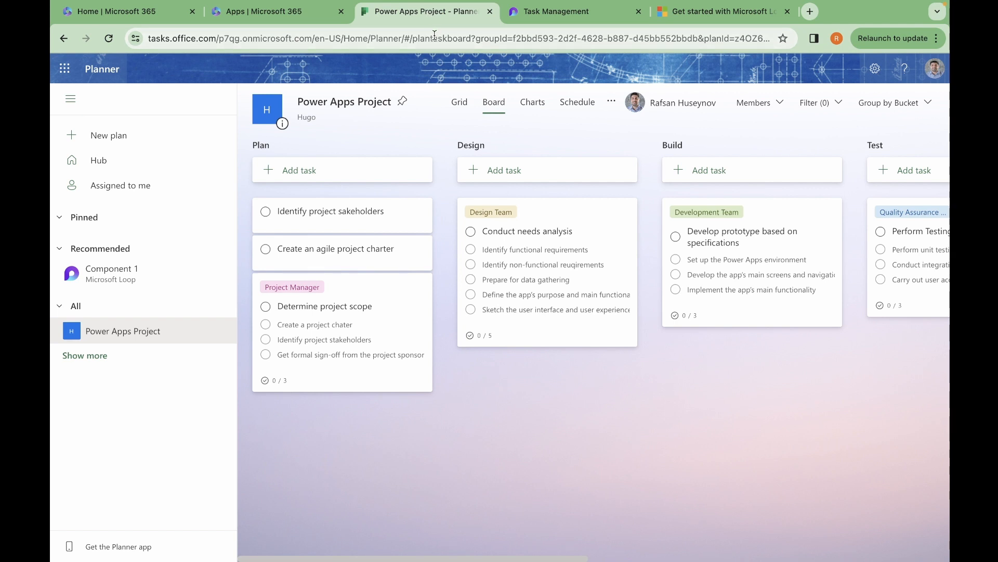
click(434, 35)
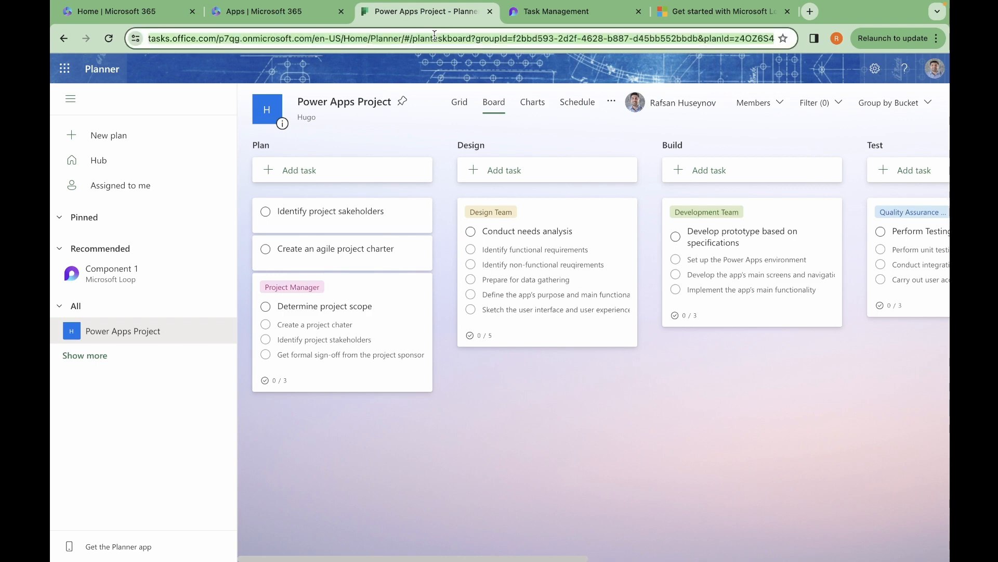
click(552, 15)
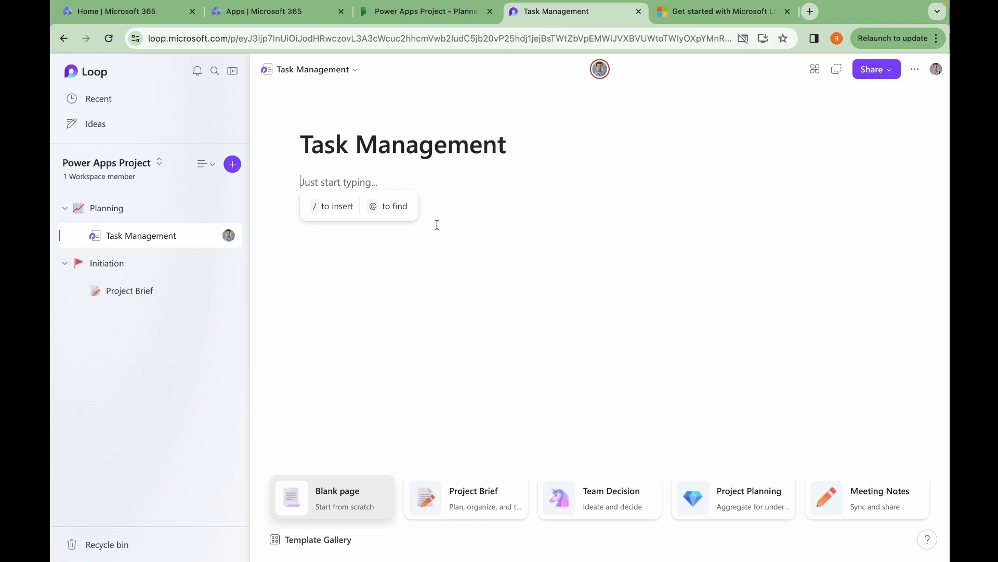
key(super+v)
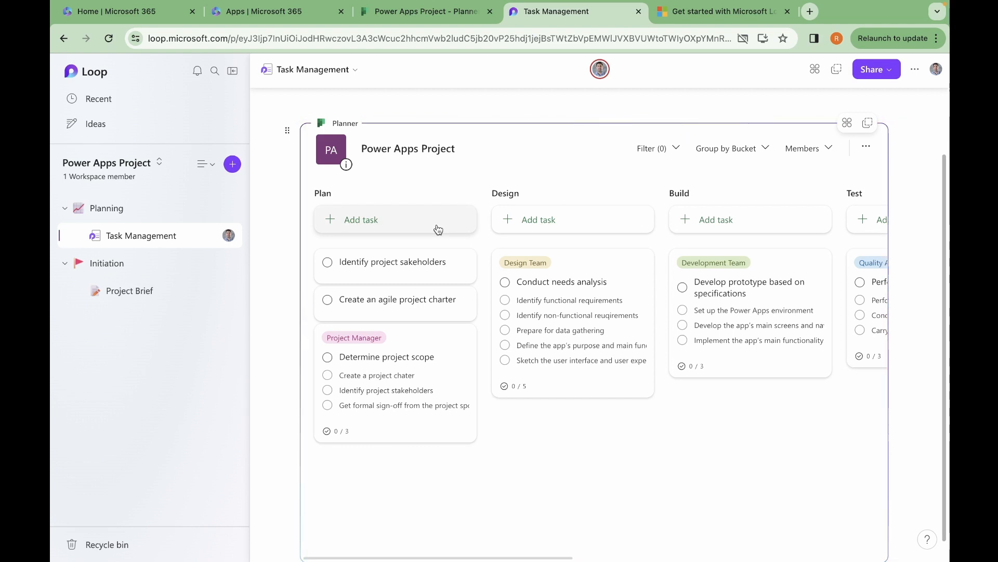
scroll(542, 342, down, 1)
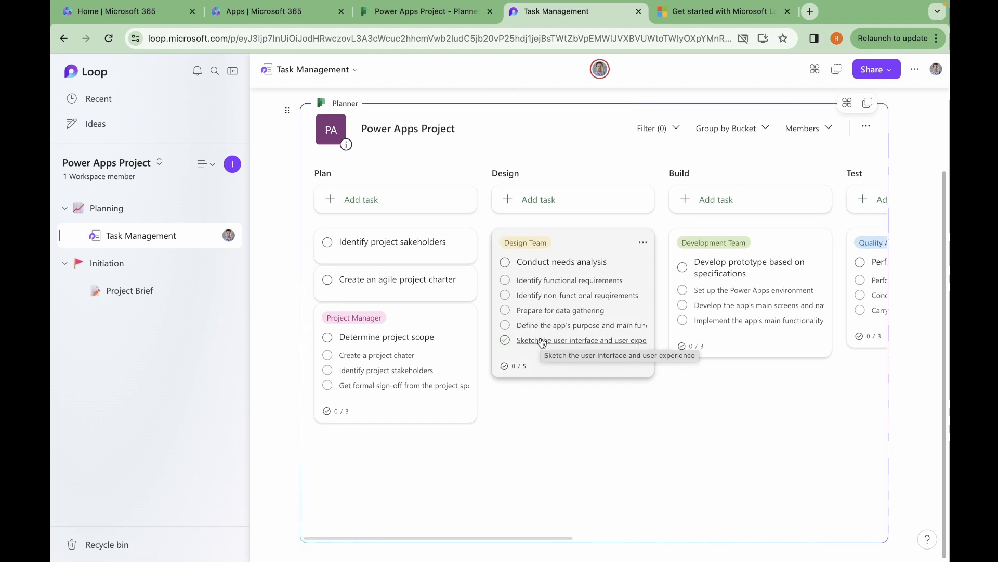
click(870, 108)
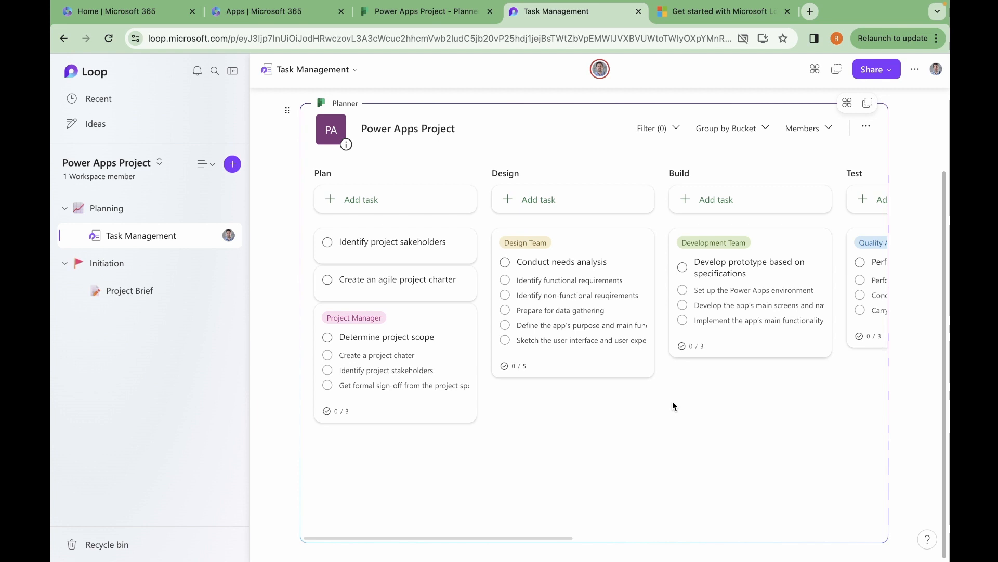
- Add a task named "Create a task list" to the Plan bucket of the embedded Planner board
click(399, 203)
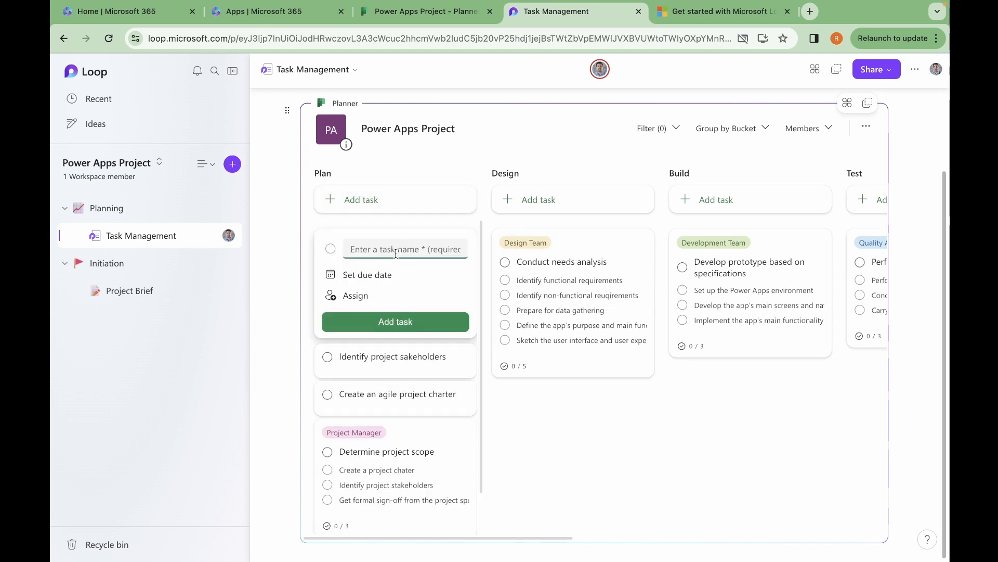
text(Create a task list)
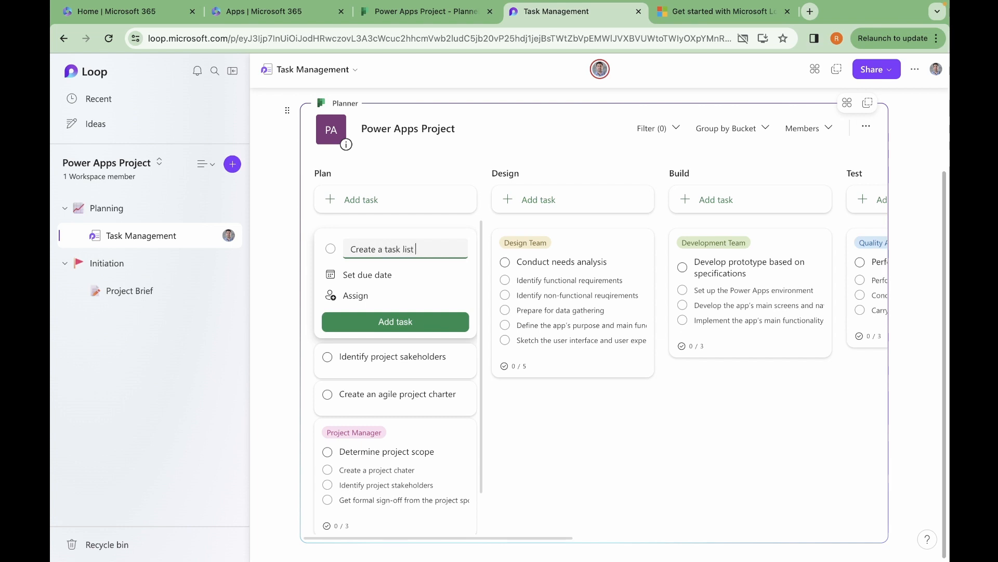
click(385, 319)
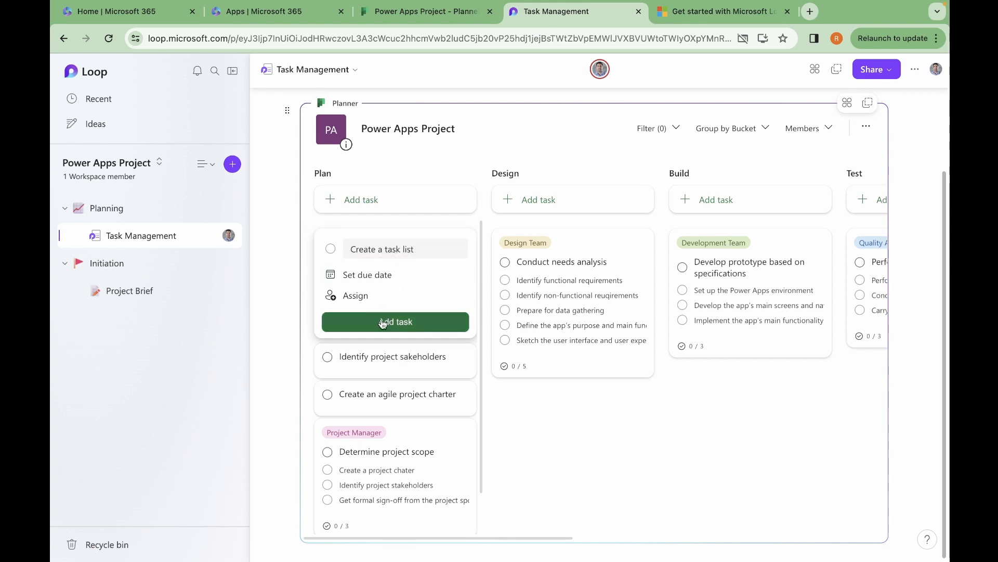
click(590, 461)
- Switch to Planner, reload the Power Apps Project plan to check the Plan bucket for the new task, and return to Loop
click(413, 14)
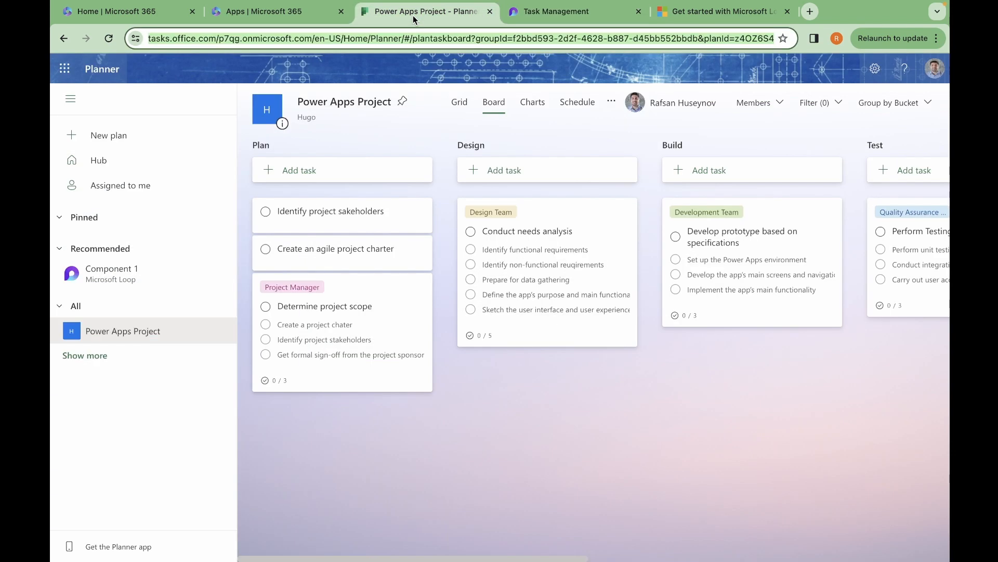
click(113, 37)
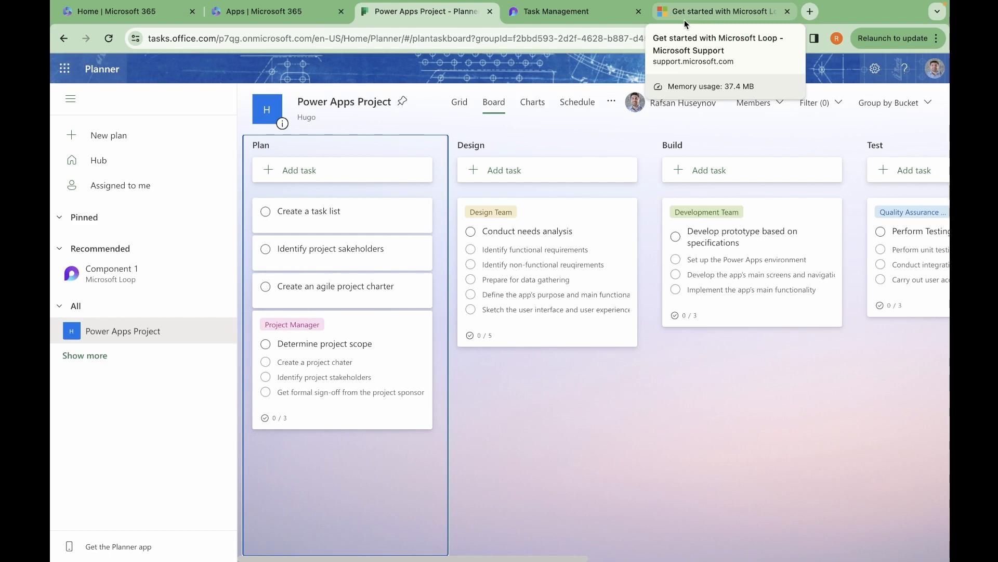
click(601, 11)
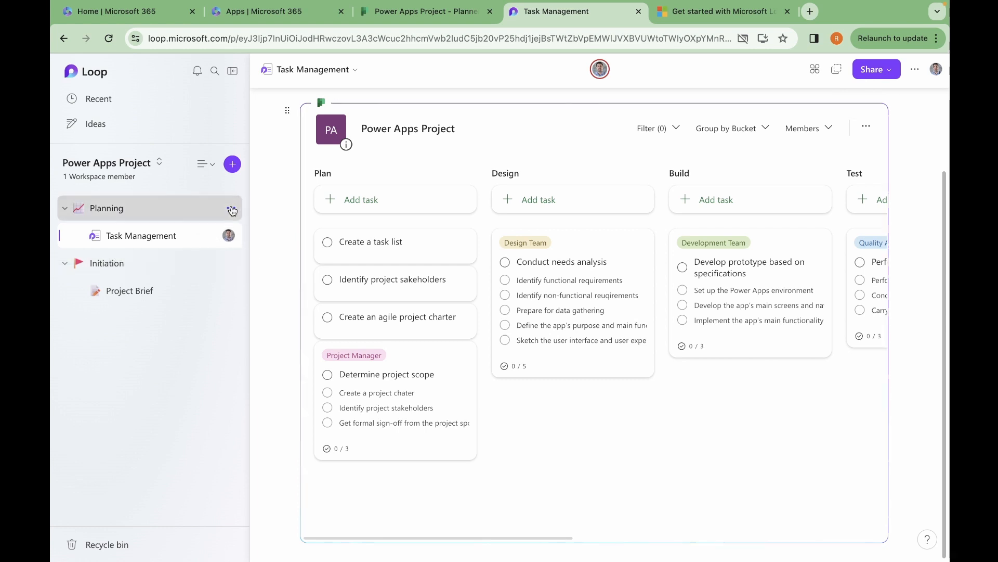
- Add another subpage titled "DevOps" under the Planning page
click(231, 209)
click(269, 230)
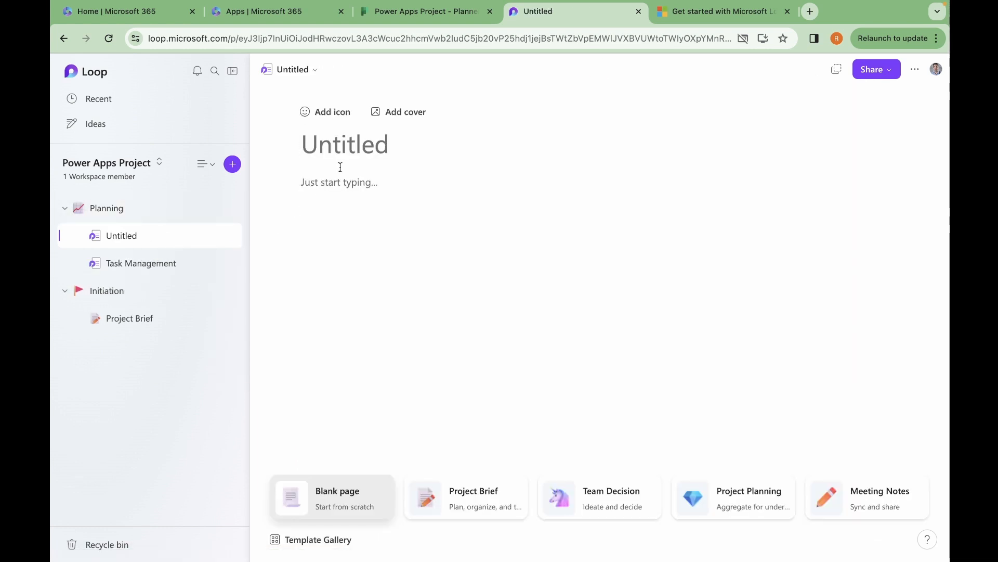
text(DevOps)
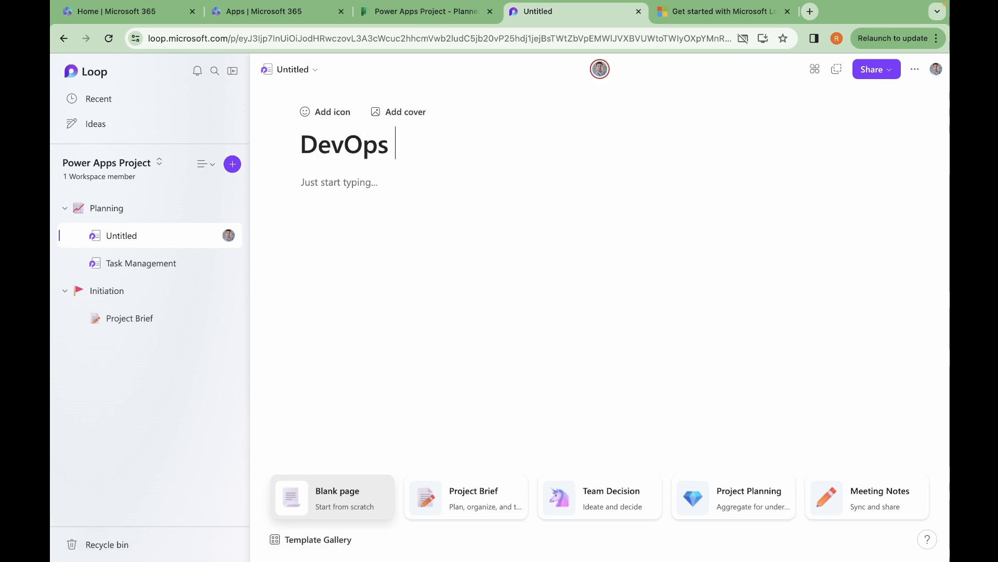
- Examine the GitHub, Jira and Trello integrations among the insertable components for the DevOps page body
click(348, 194)
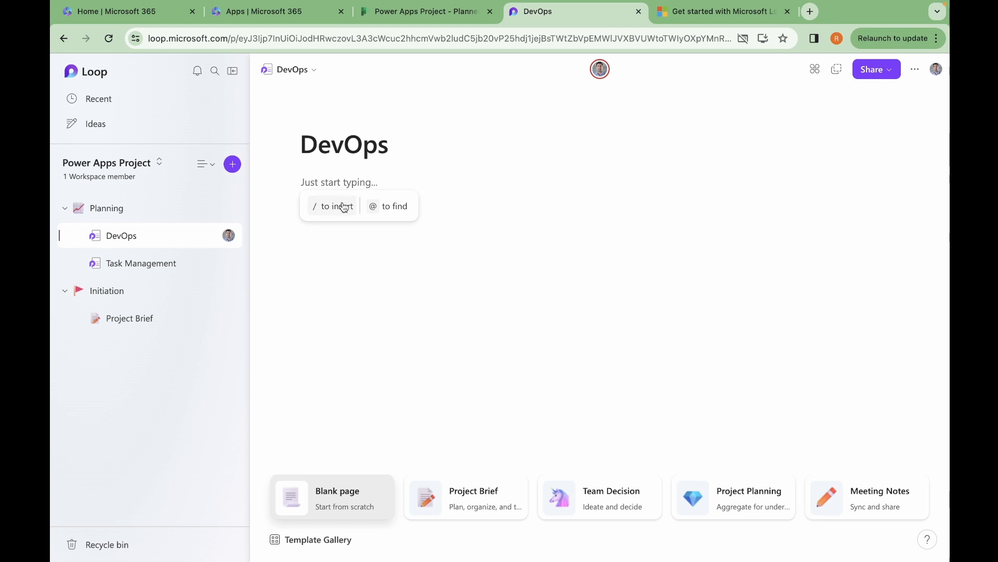
click(340, 206)
scroll(366, 296, down, 10)
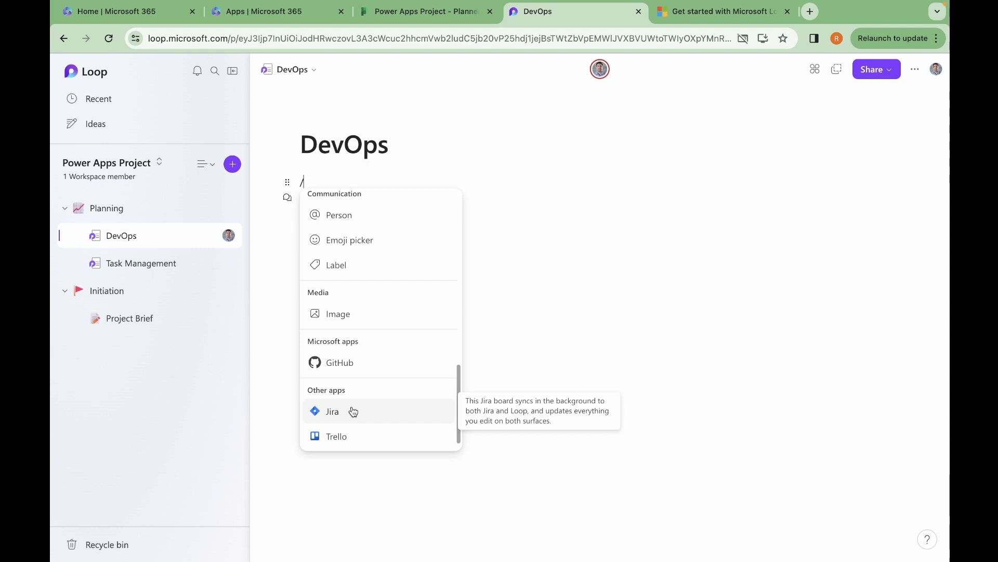
- Switch to Outlook on the web in a new browser tab and insert a Checklist Loop component into a new email's body
click(809, 12)
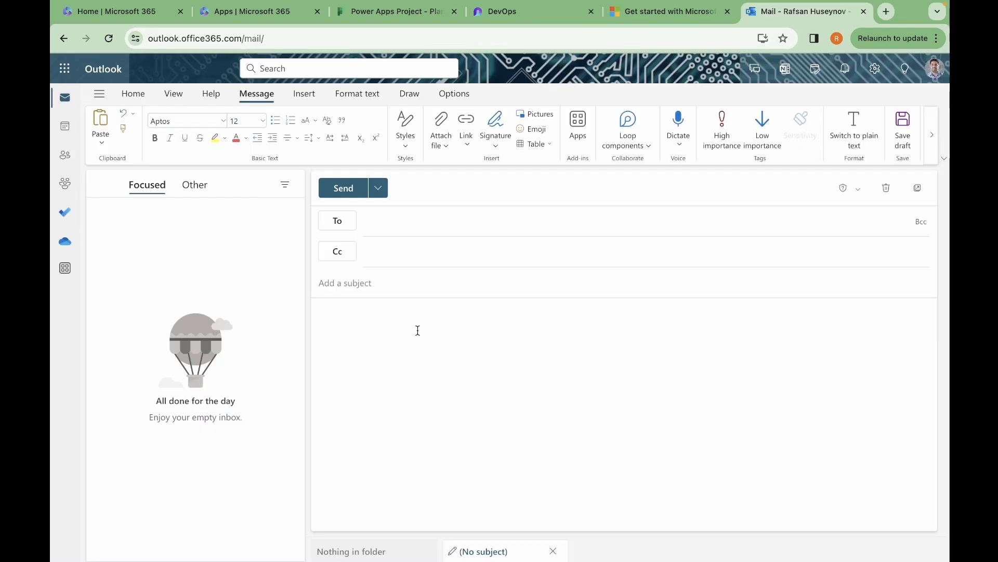
click(418, 331)
click(650, 147)
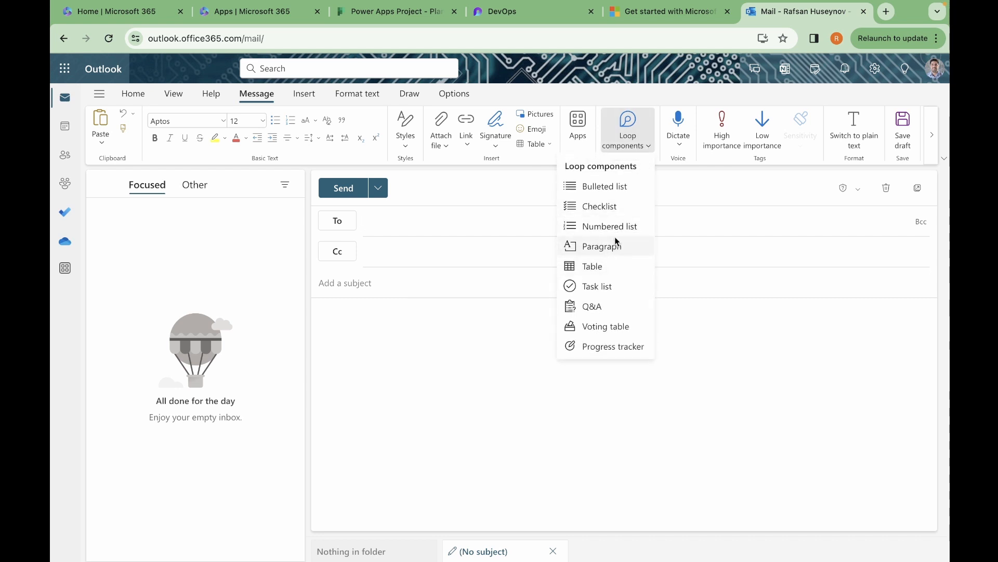
click(619, 210)
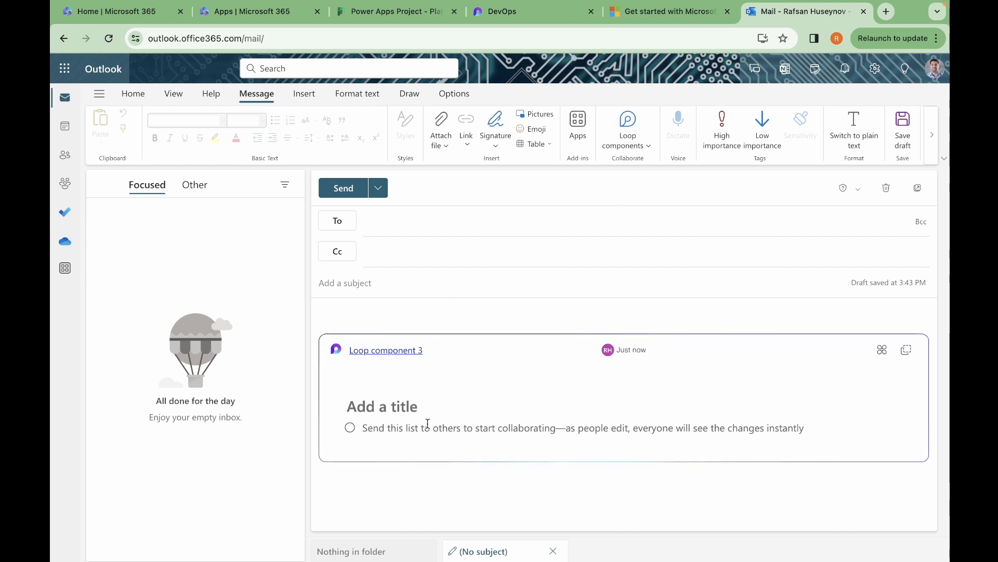
- Title the email's checklist "Please create a new marketing task list" and mention the first suggested colleague at its end
text(Please c)
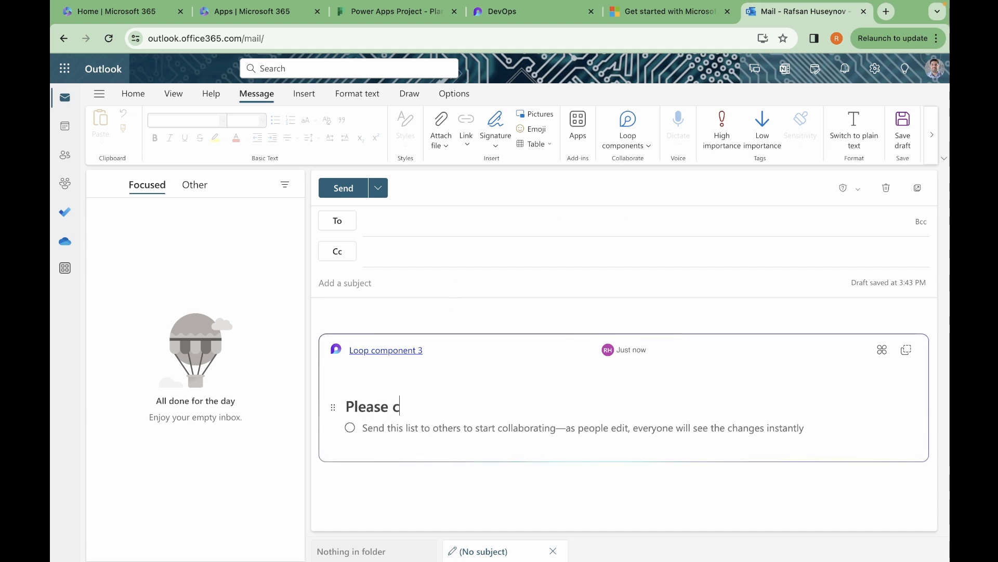
text(reate a ne)
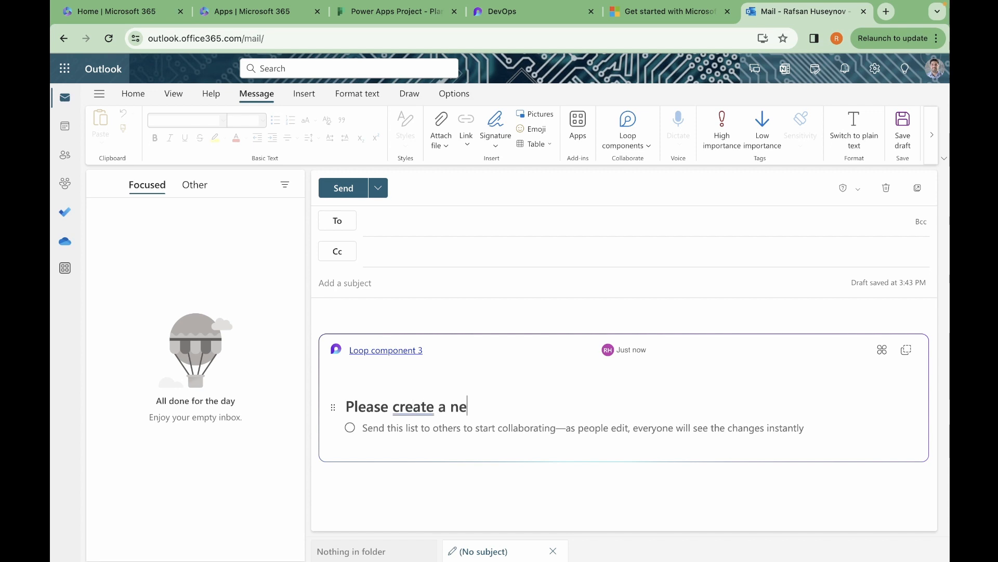
text(w marketi)
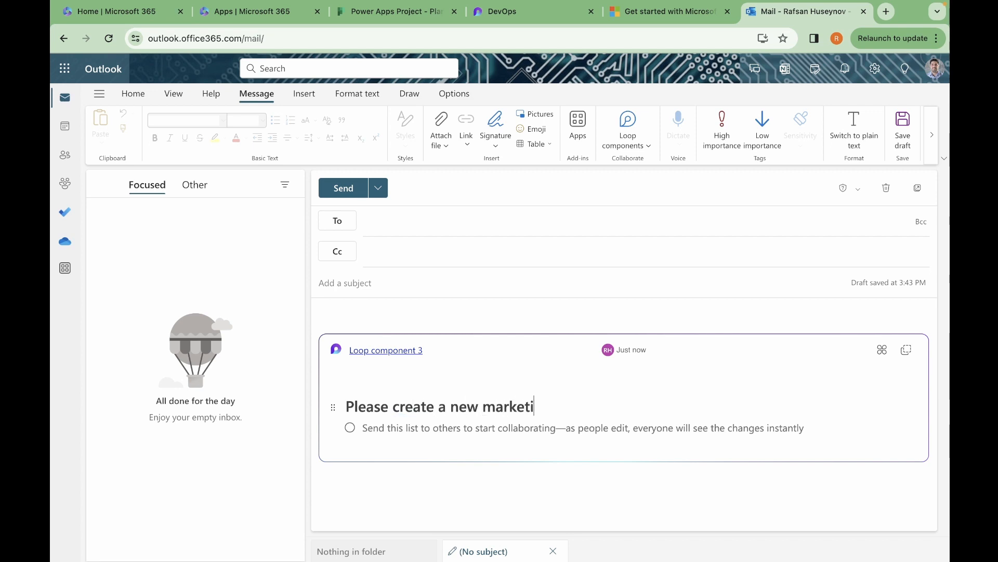
text(ng task list )
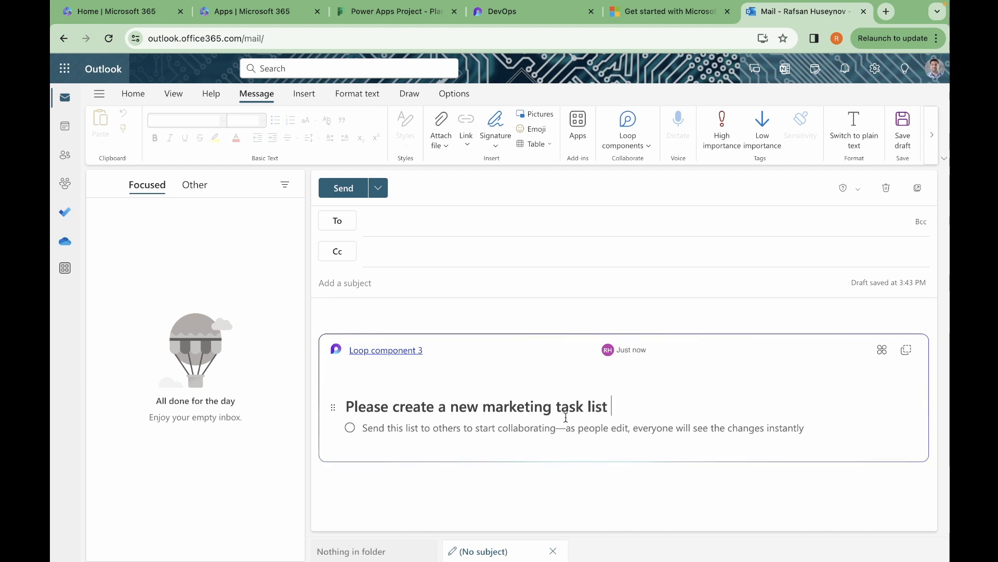
text(@)
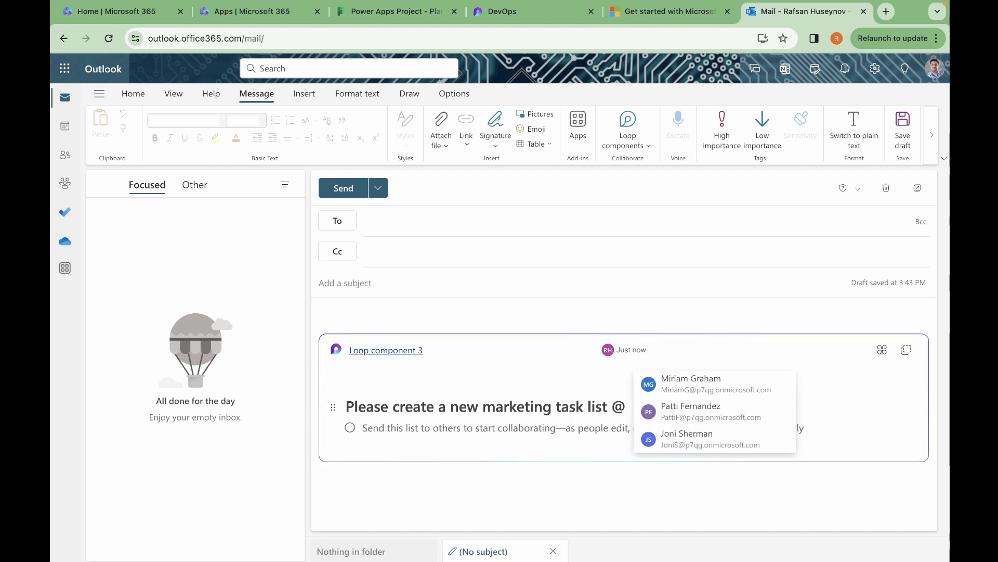
click(729, 385)
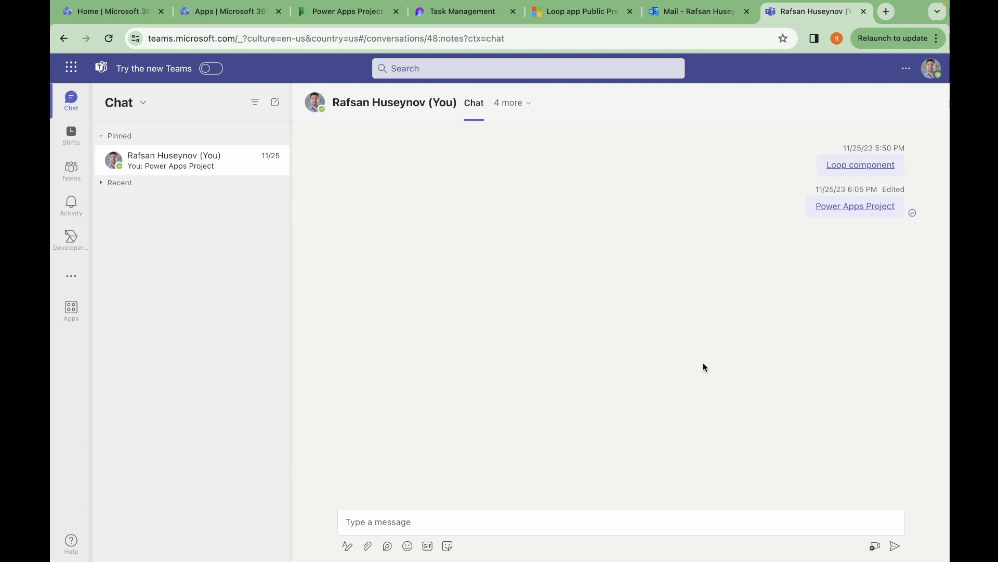
- In Teams, send a Bulleted list Loop component titled "Please update the project plan", with a mention of the suggested person, to the pinned self-chat
click(387, 549)
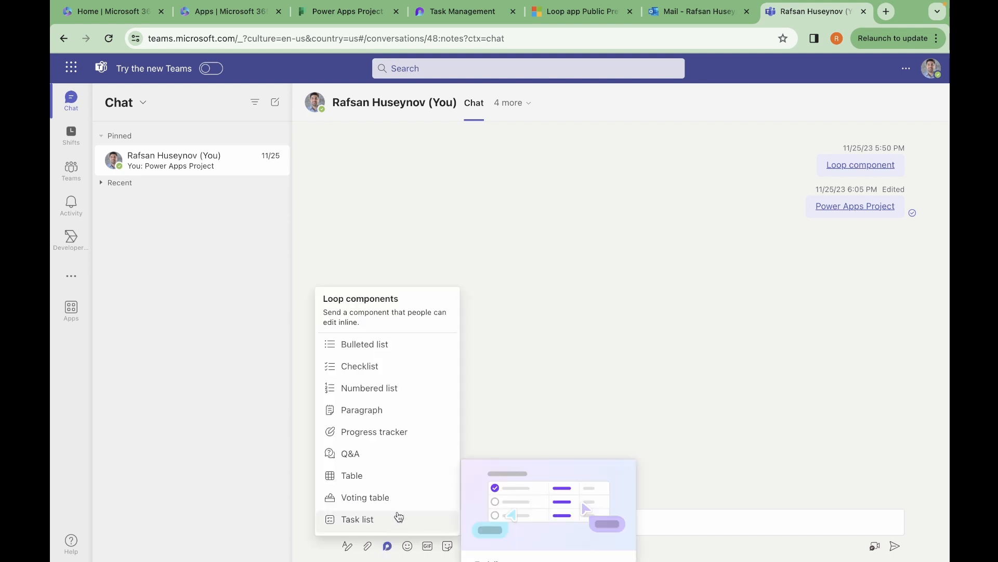
click(398, 356)
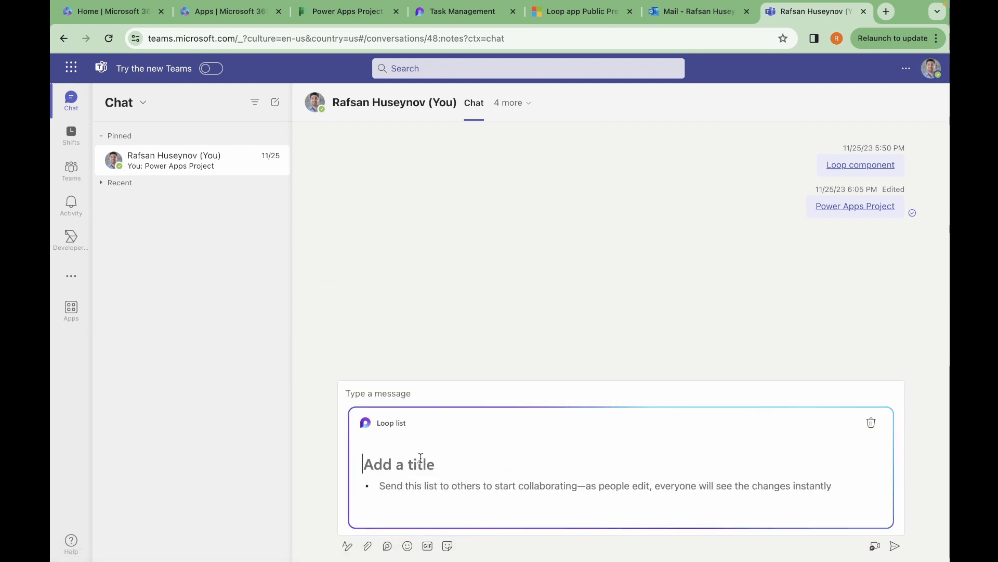
text(Please )
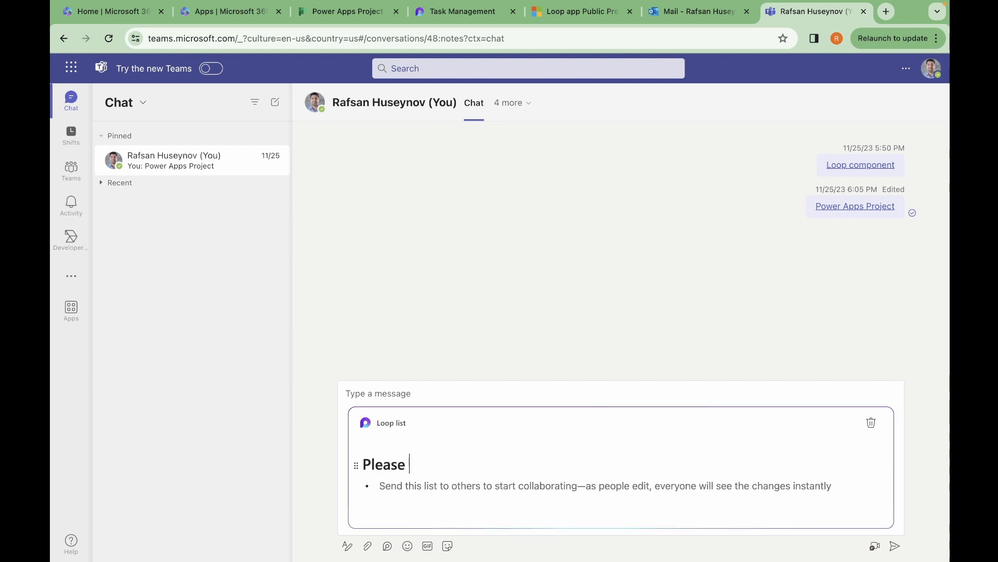
text(update t)
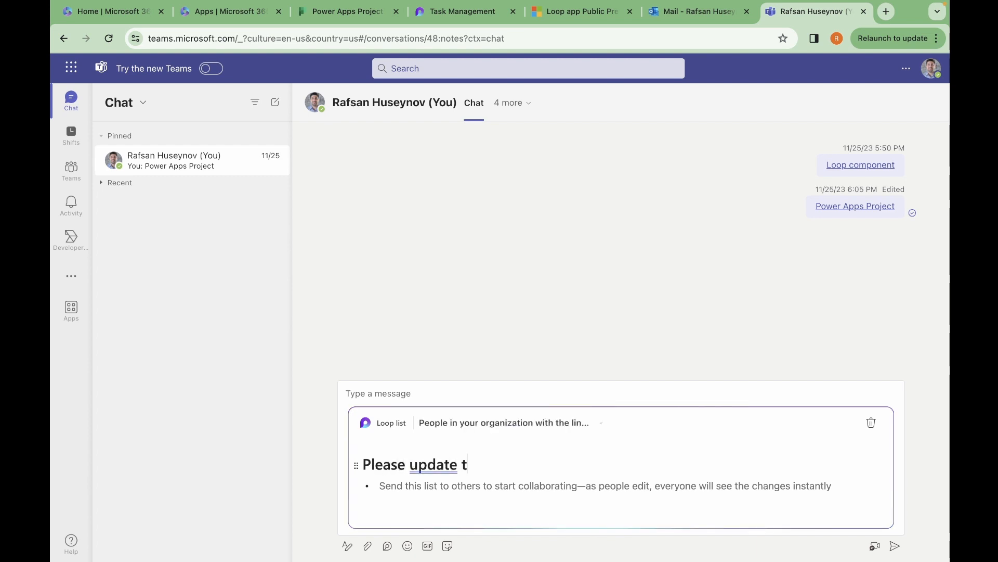
text(he project )
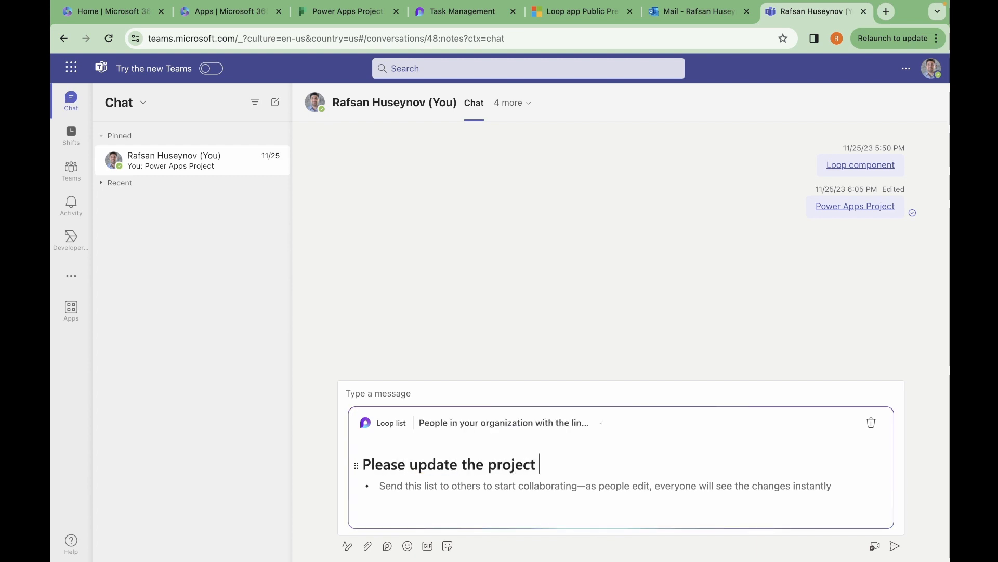
text(plan @)
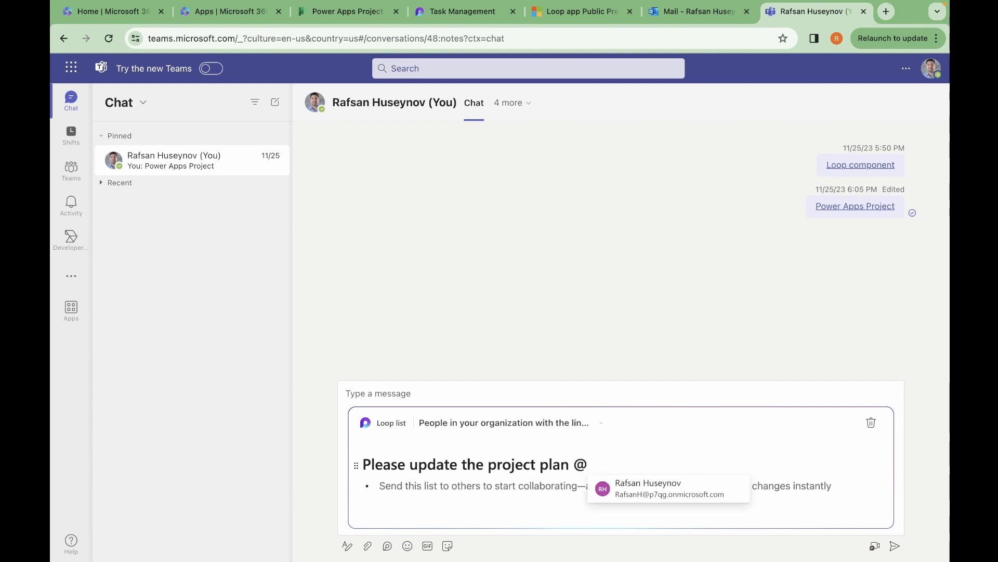
click(668, 496)
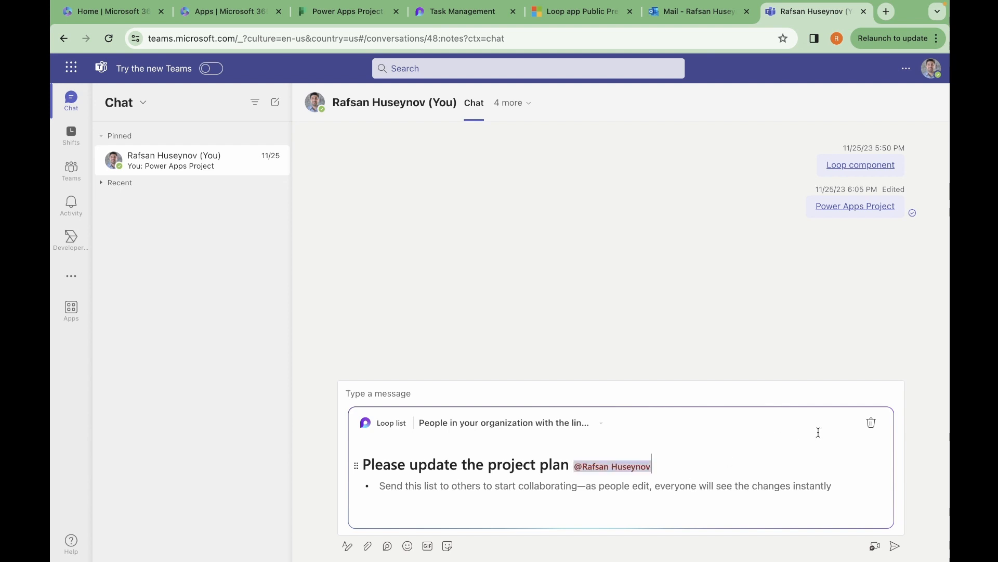
click(895, 546)
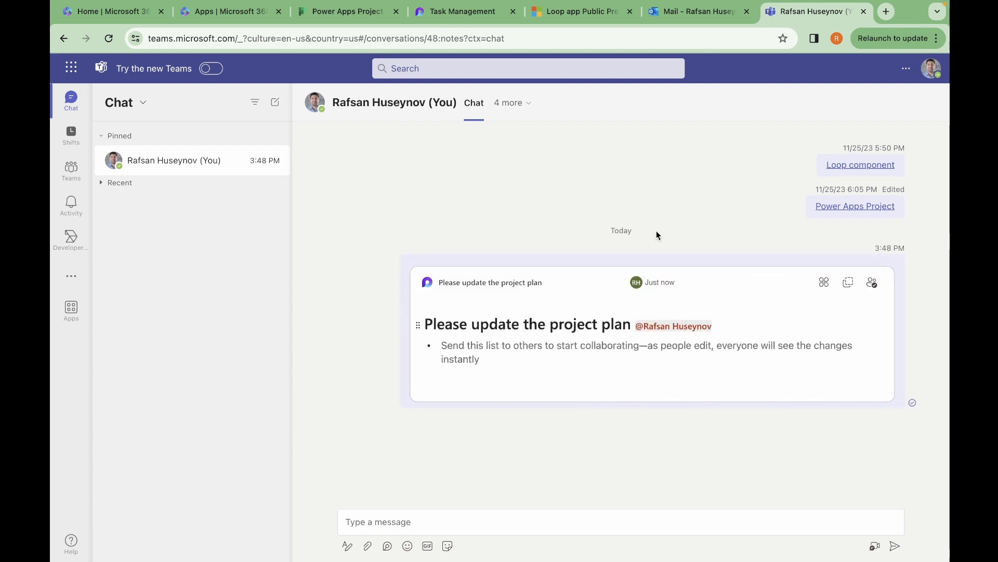